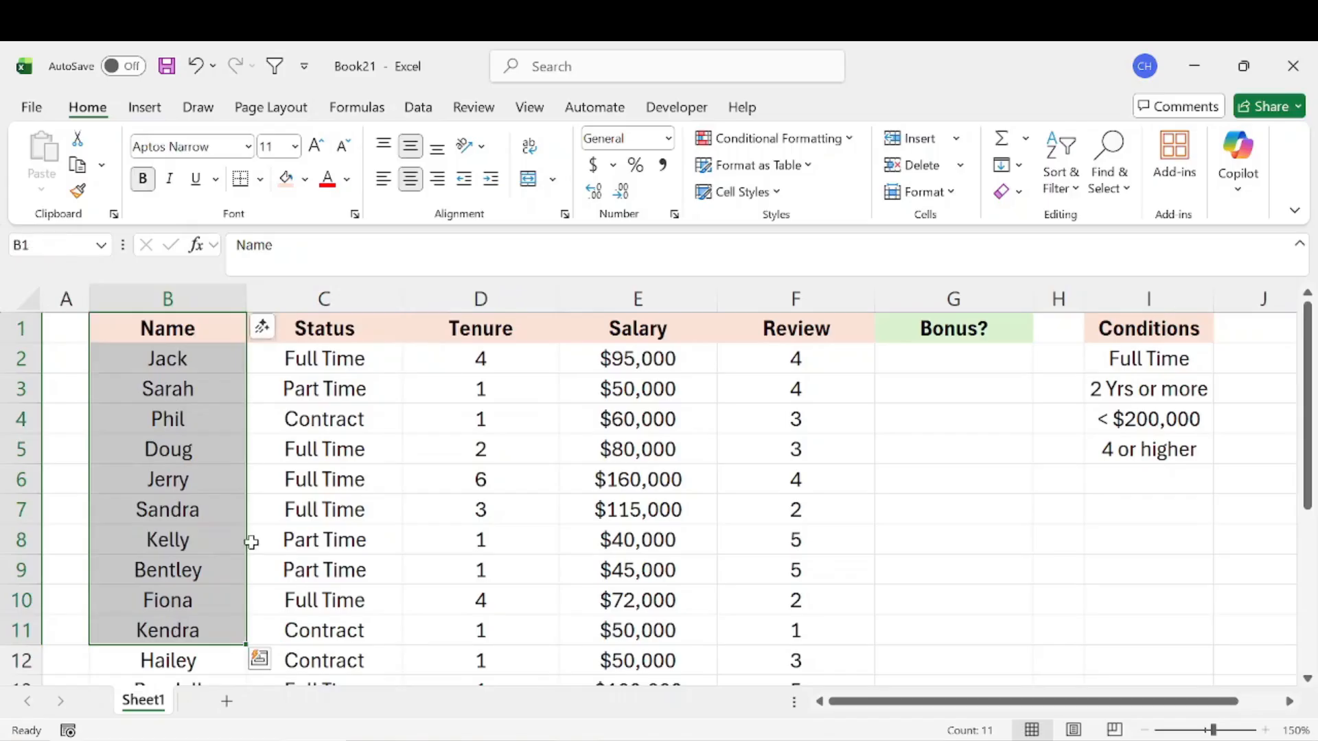
Examine the employee table's Status, Tenure, Salary and Review columns.
{"action": "left_click", "coordinate": [319, 356]}
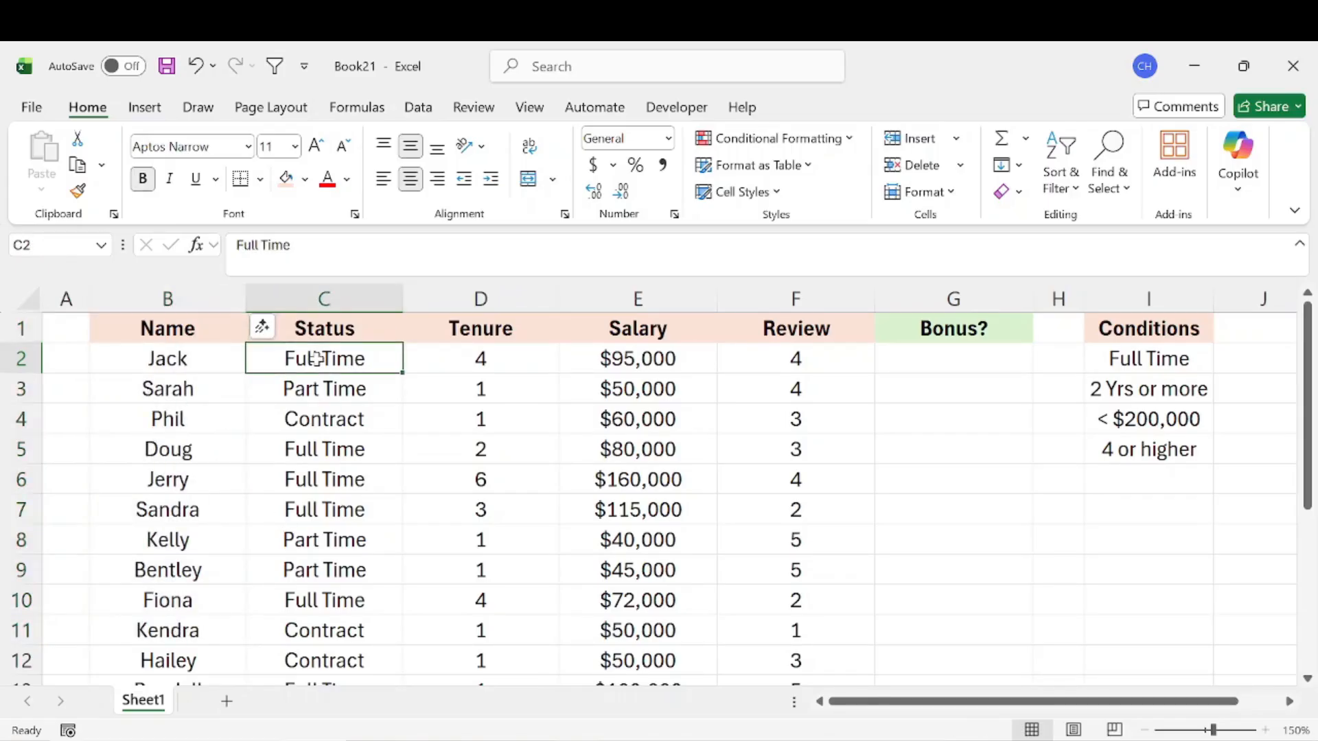
{"action": "left_click", "coordinate": [320, 385]}
{"action": "left_click", "coordinate": [317, 420]}
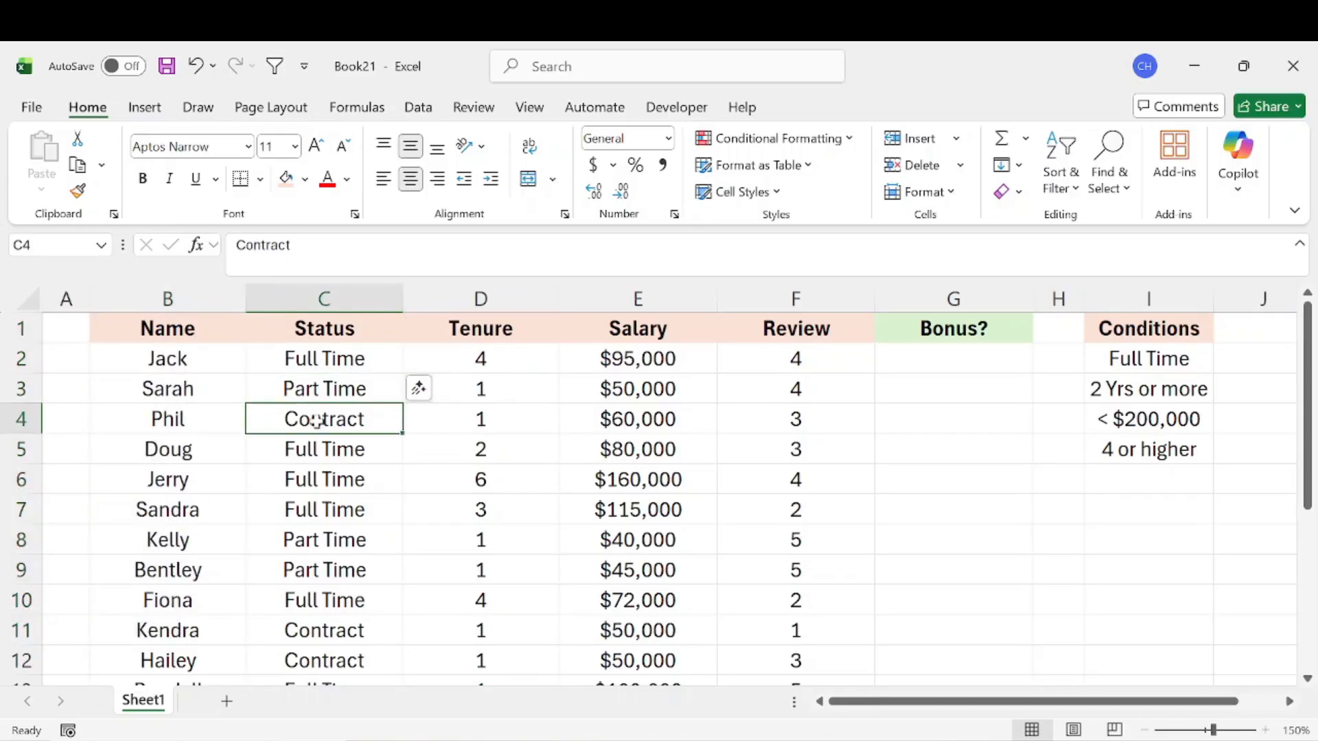
{"action": "left_click_drag", "start_coordinate": [501, 355], "coordinate": [500, 515]}
{"action": "left_click_drag", "start_coordinate": [631, 359], "coordinate": [632, 473]}
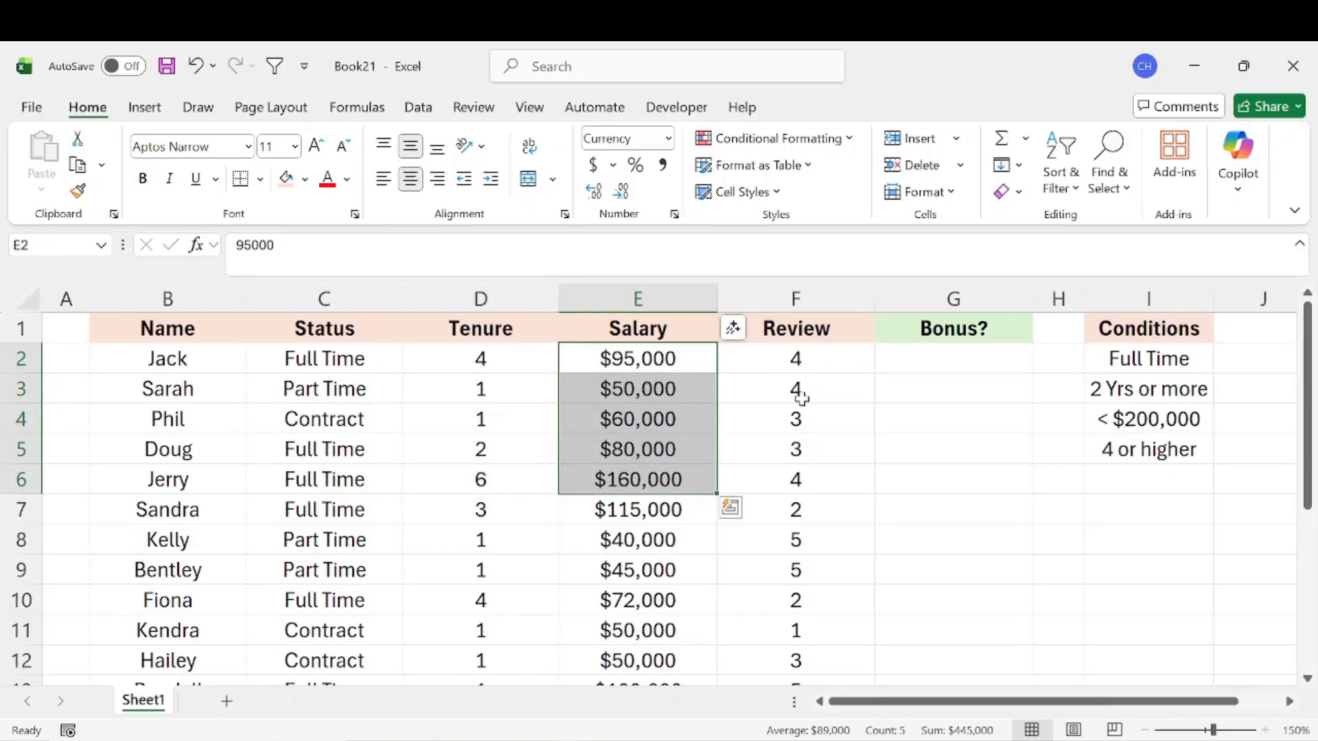
{"action": "left_click", "coordinate": [801, 351]}
{"action": "left_click_drag", "start_coordinate": [803, 350], "coordinate": [803, 505]}
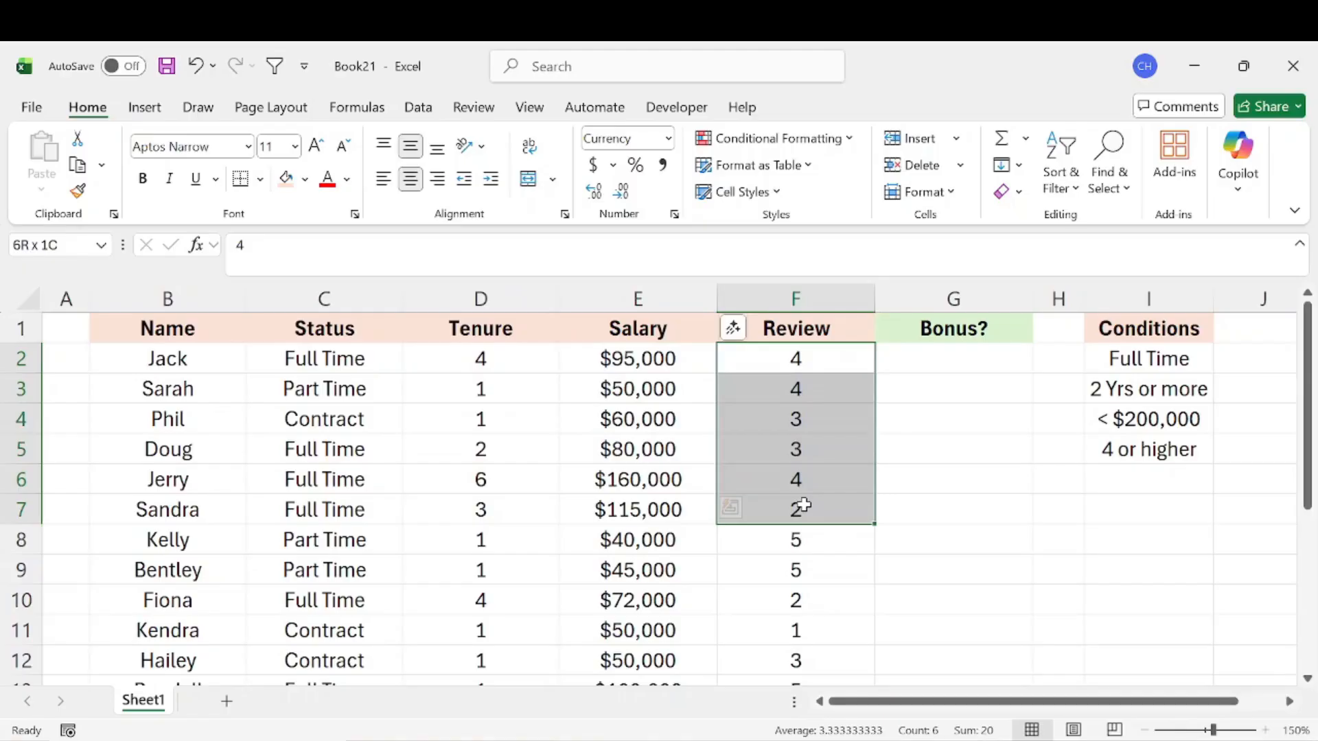
{"action": "key", "text": "ctrl+Home"}
{"action": "left_click", "coordinate": [568, 385]}
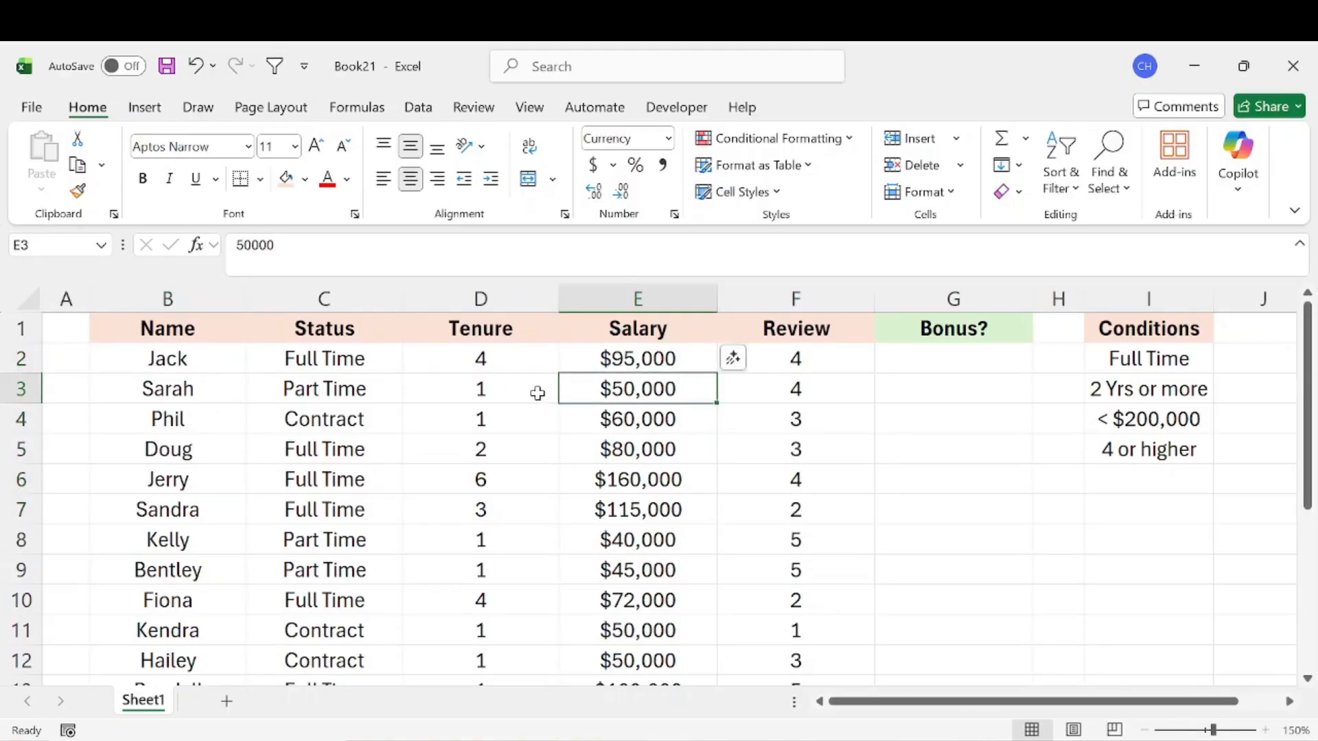
{"action": "left_click", "coordinate": [171, 357]}
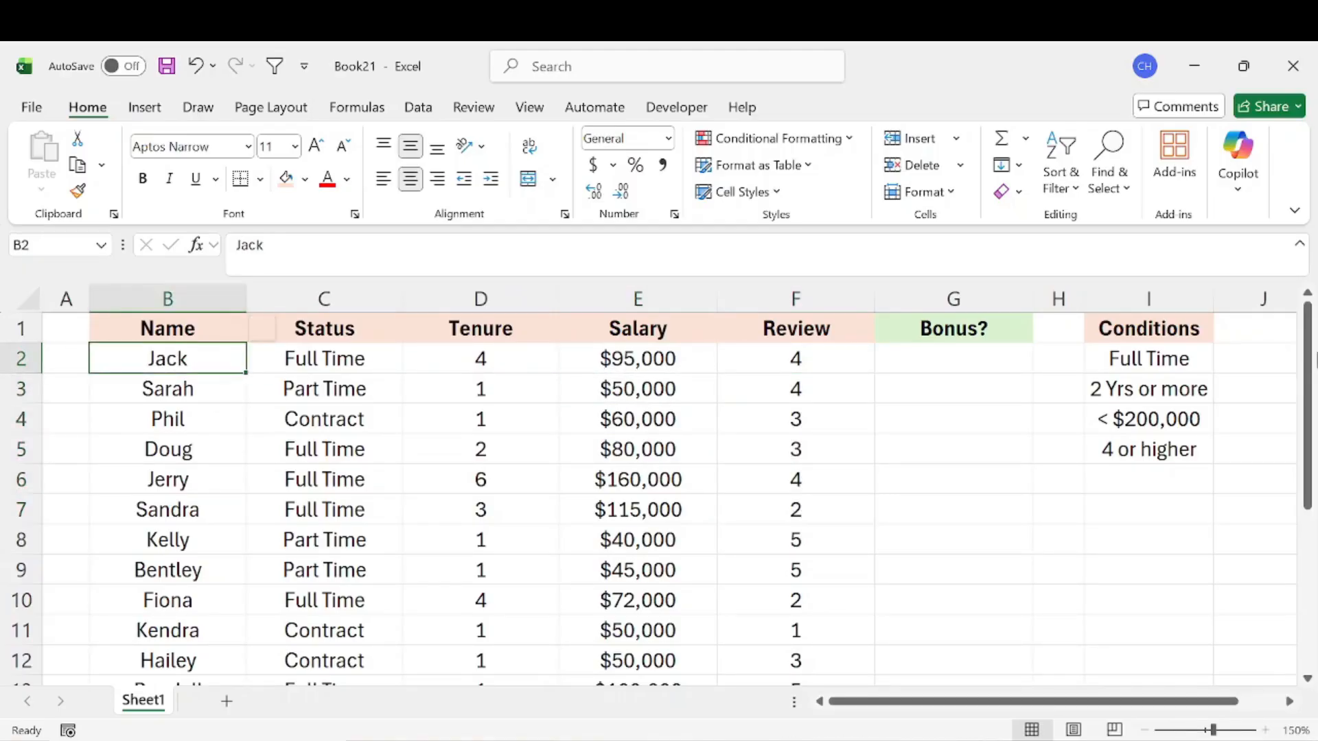
Examine the four bonus criteria in the Conditions list and the empty Bonus? column.
{"action": "left_click_drag", "start_coordinate": [1144, 359], "coordinate": [1143, 450]}
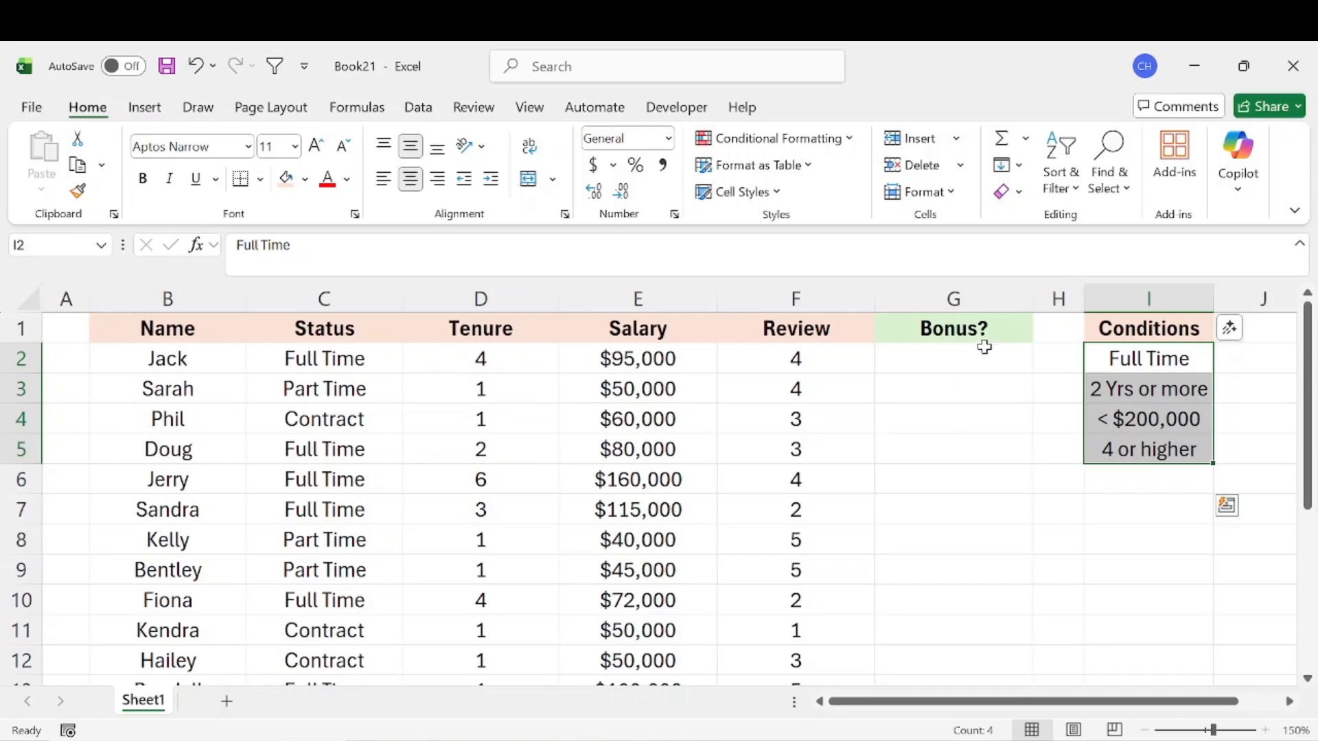
{"action": "left_click", "coordinate": [1162, 359]}
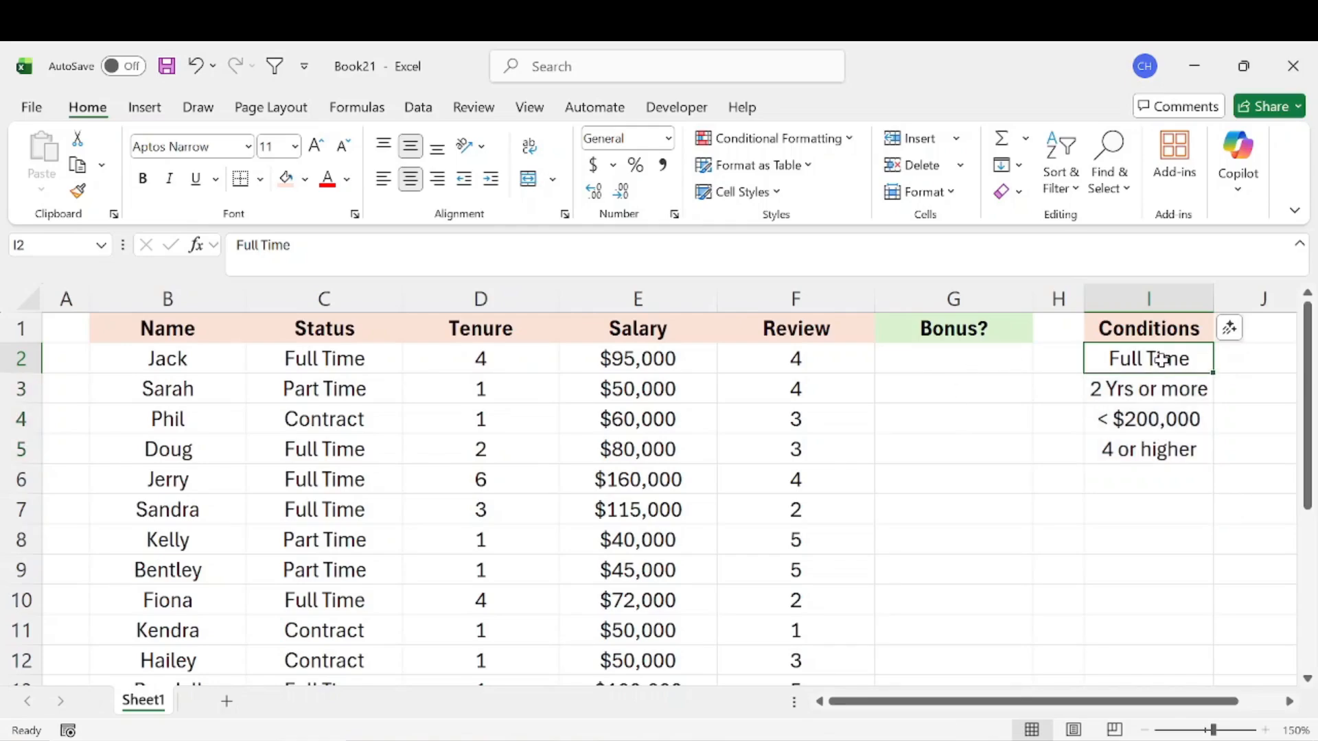
{"action": "left_click", "coordinate": [1158, 395]}
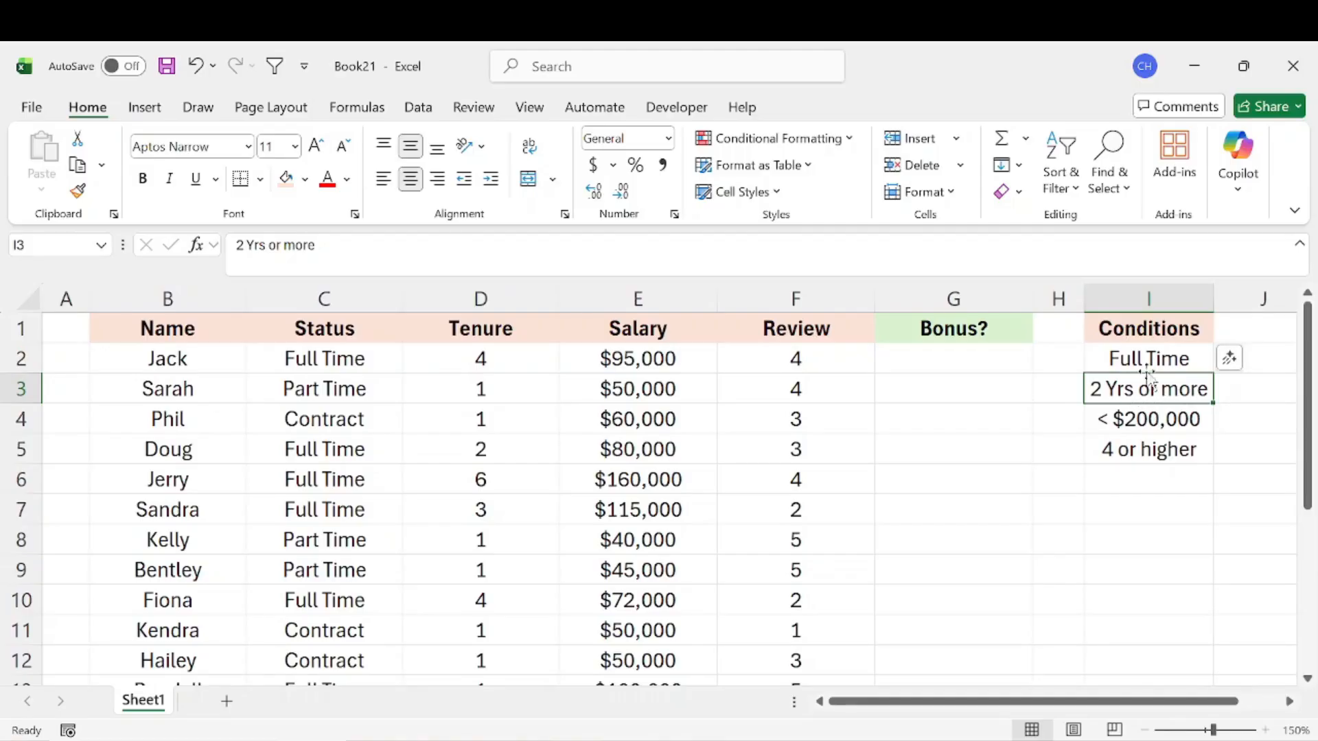
{"action": "left_click", "coordinate": [1143, 419]}
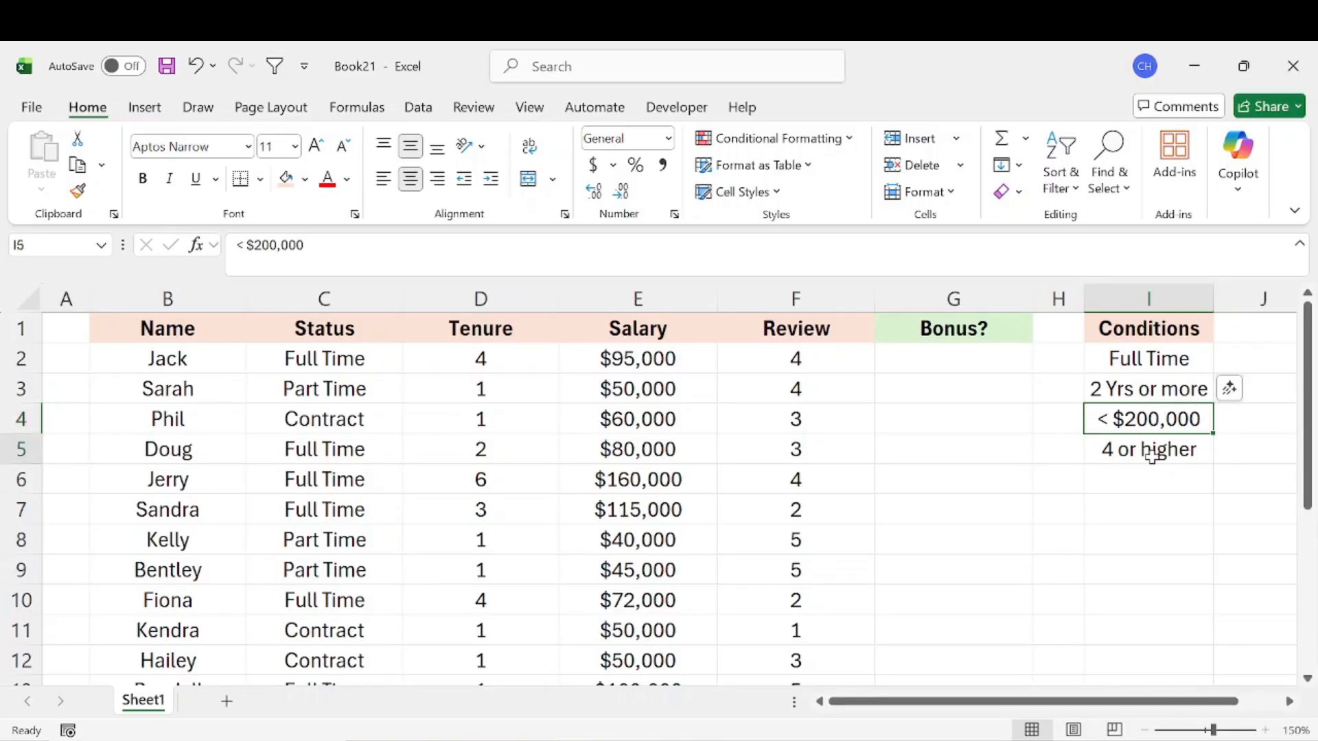
{"action": "left_click", "coordinate": [1106, 459]}
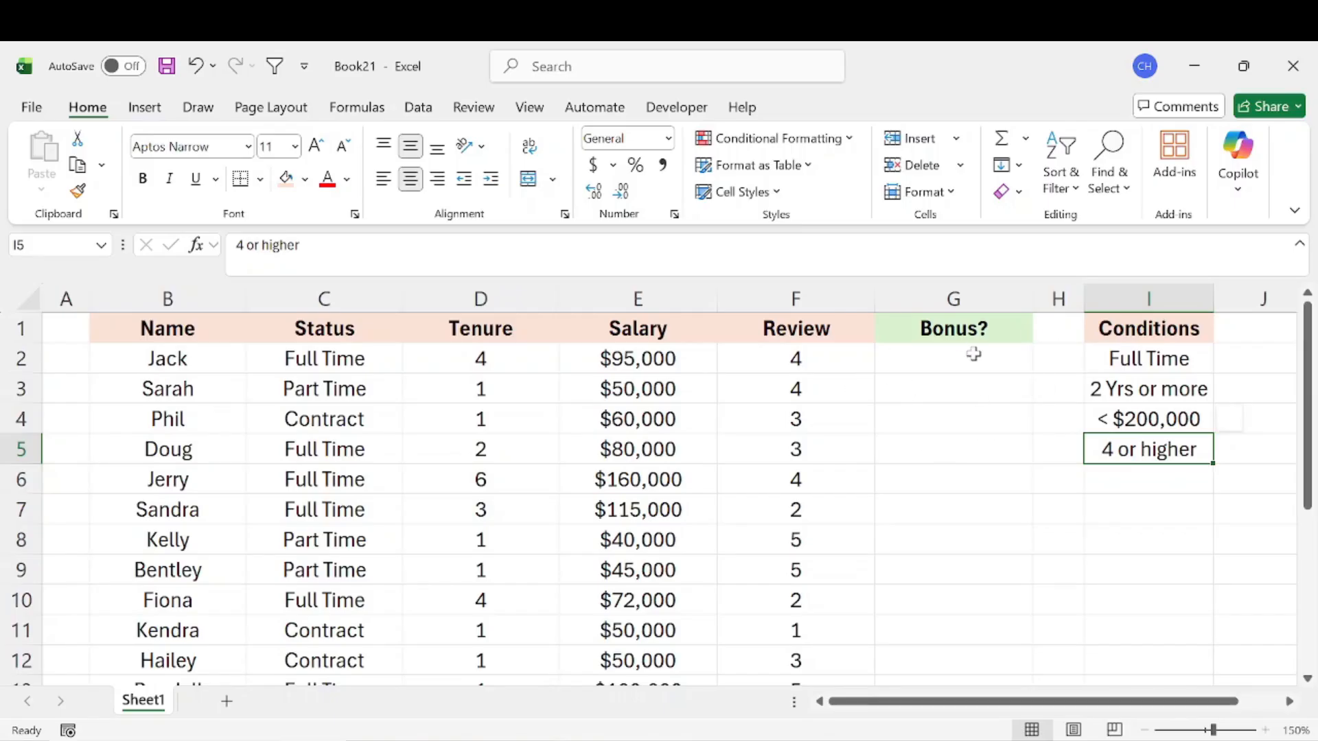
{"action": "left_click", "coordinate": [954, 276]}
{"action": "mouse_move", "coordinate": [933, 331]}
{"action": "left_mouse_down"}
{"action": "mouse_move", "coordinate": [930, 382]}
{"action": "mouse_move", "coordinate": [926, 344]}
{"action": "left_mouse_up"}
{"action": "left_click", "coordinate": [929, 368]}
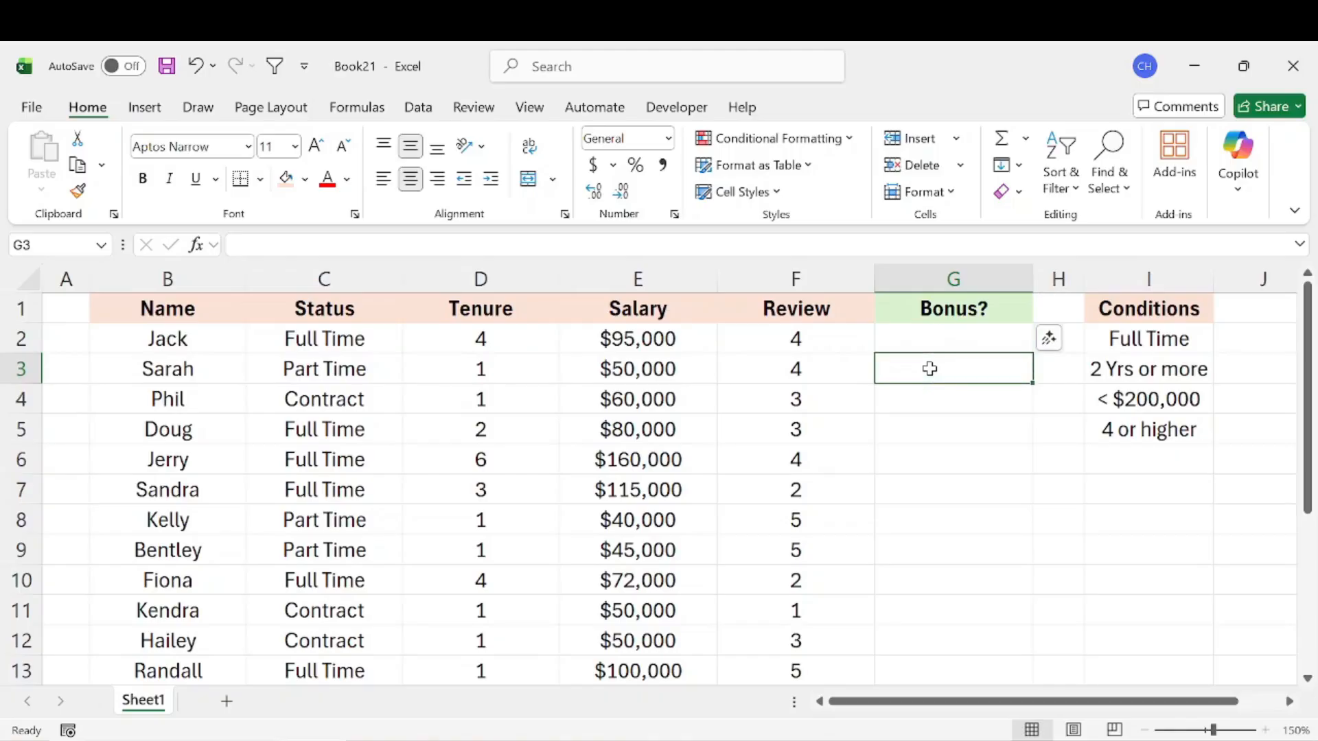
{"action": "key", "text": "Up"}
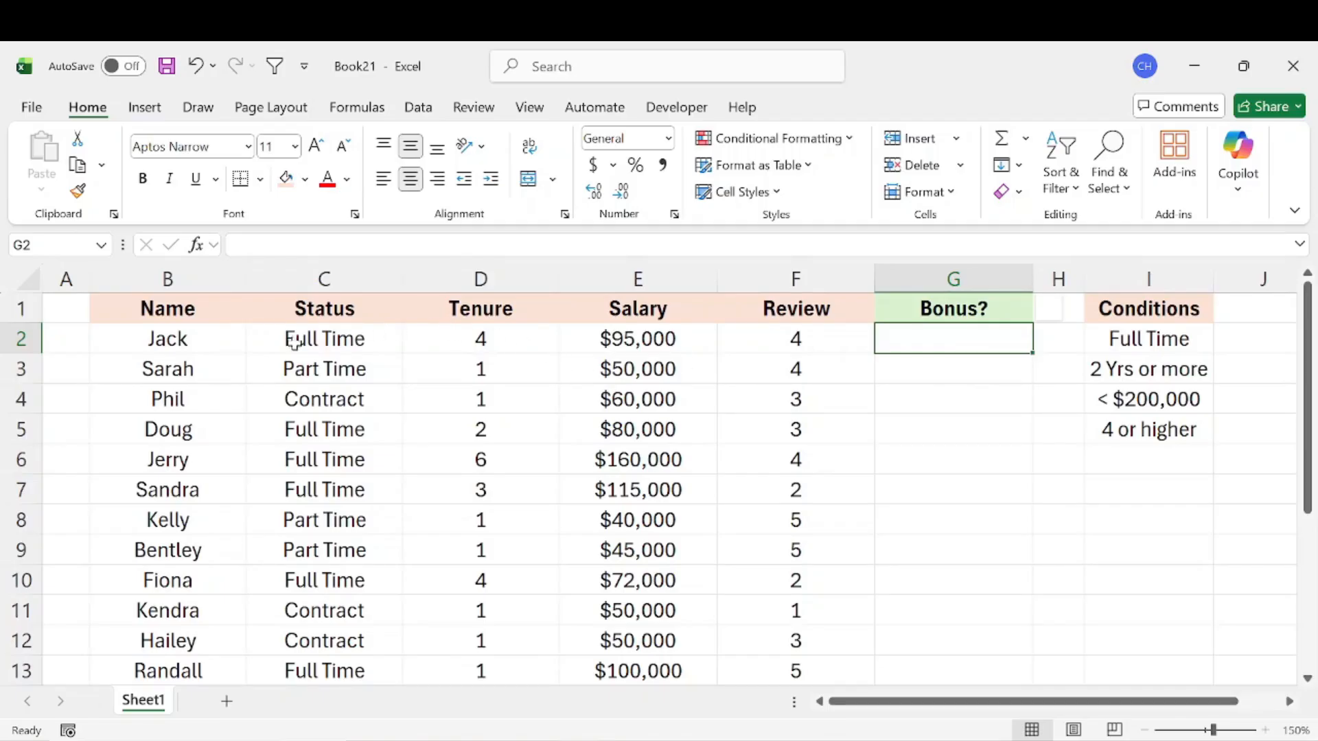
Check the first employee's status, tenure, salary and review in row 2 against the bonus conditions.
{"action": "left_click_drag", "start_coordinate": [197, 337], "coordinate": [170, 581]}
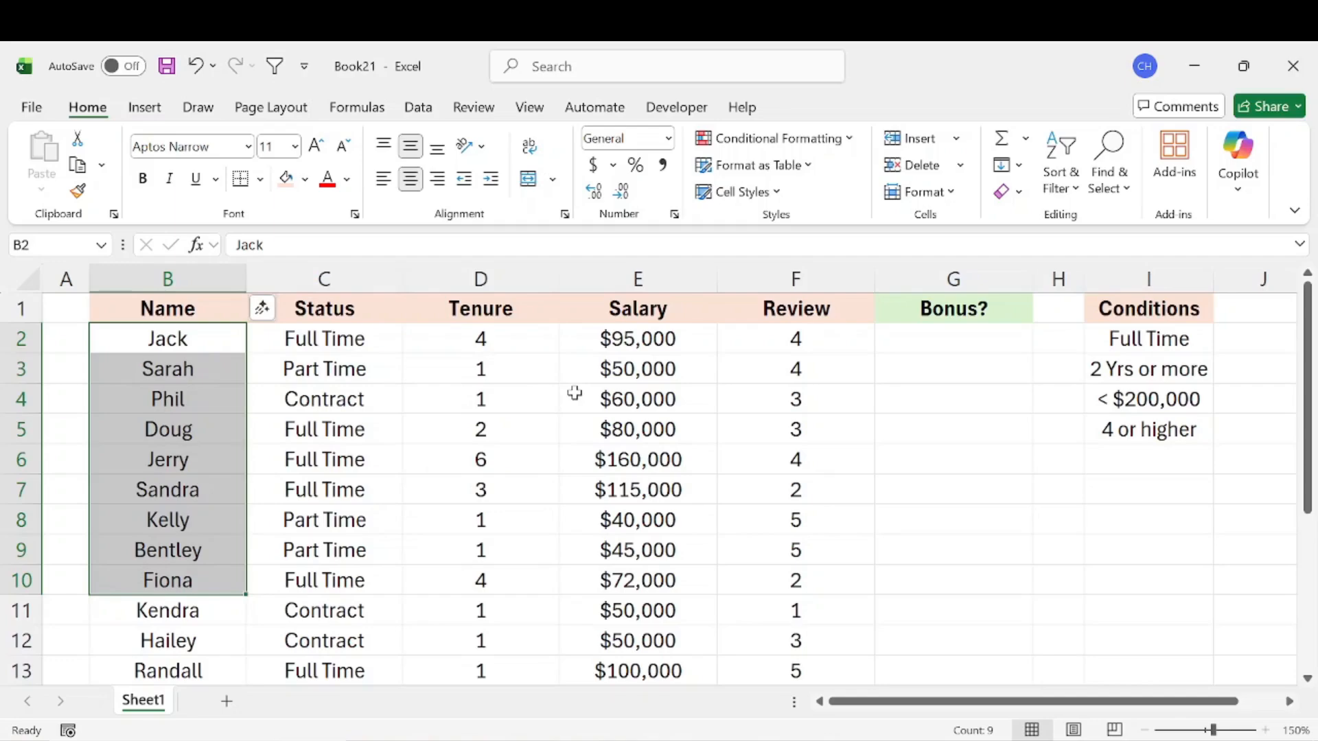
{"action": "left_click", "coordinate": [391, 369]}
{"action": "left_click", "coordinate": [186, 339]}
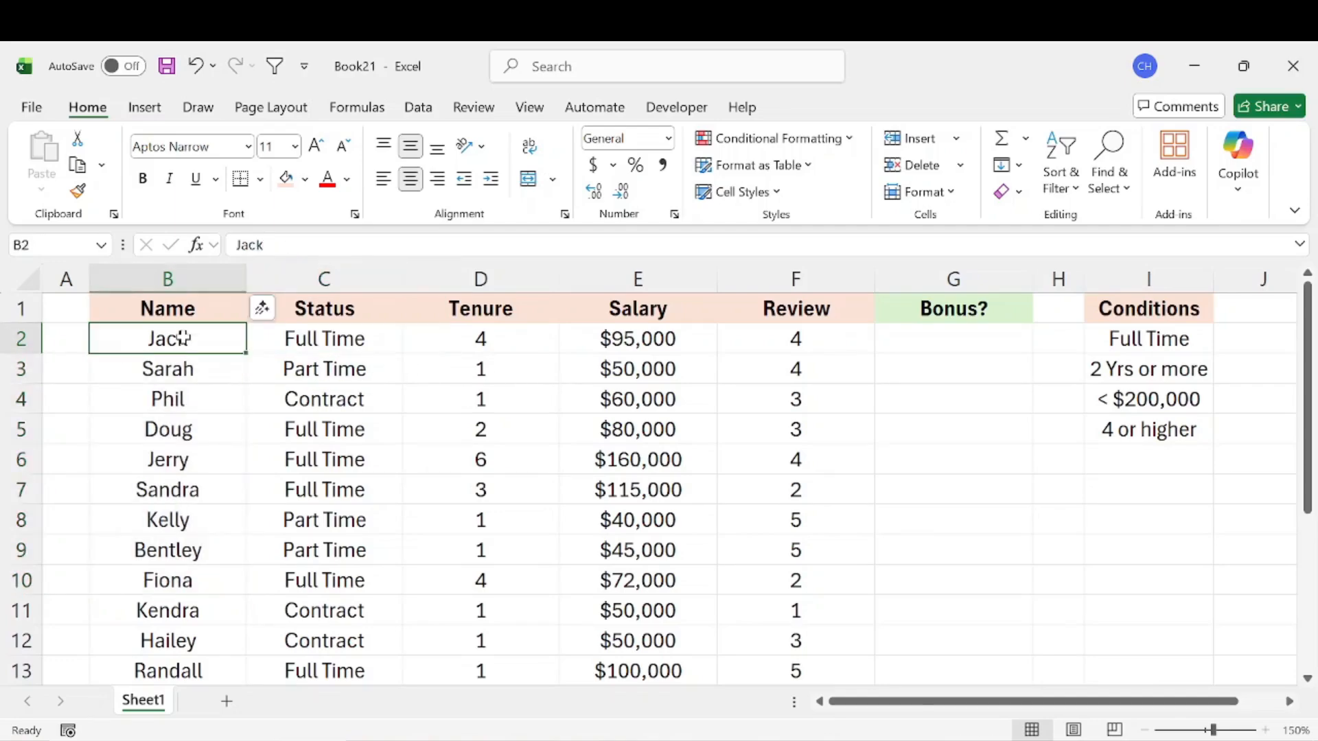
{"action": "left_click", "coordinate": [297, 336]}
{"action": "left_click", "coordinate": [493, 339]}
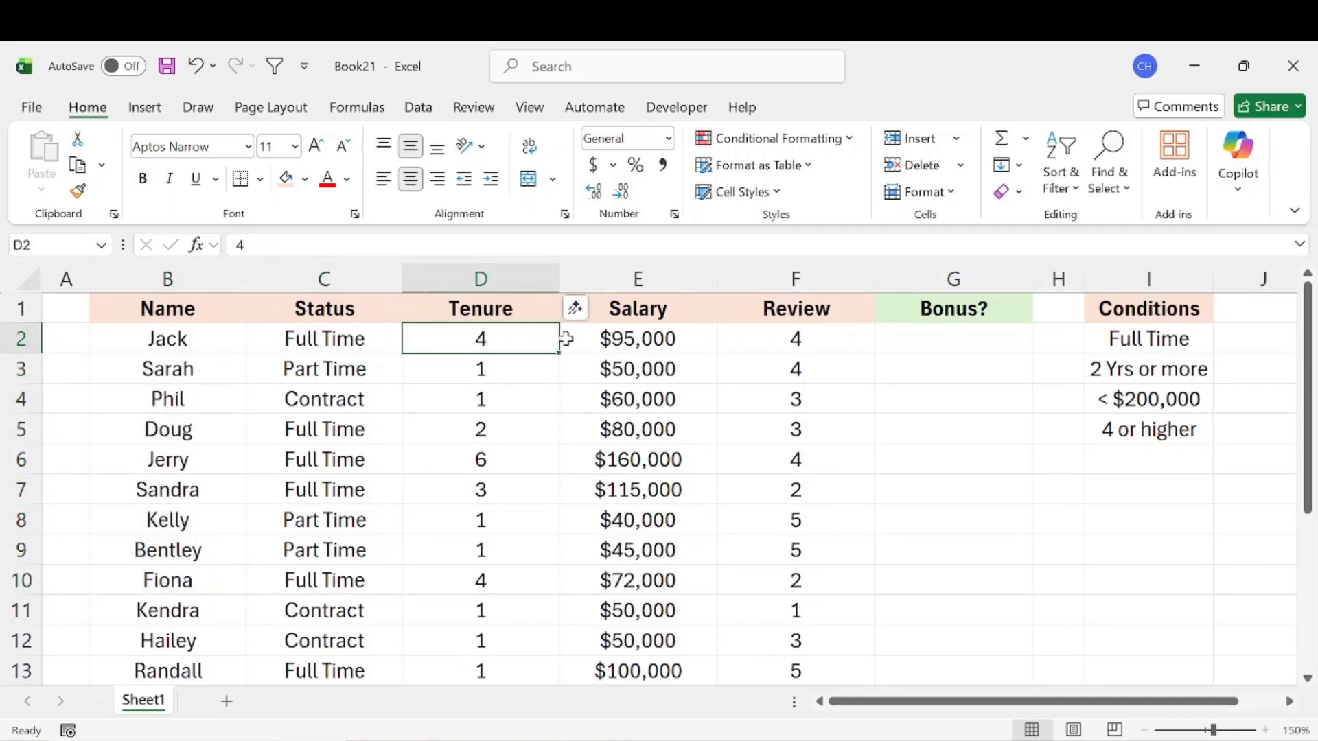
{"action": "left_click", "coordinate": [623, 339]}
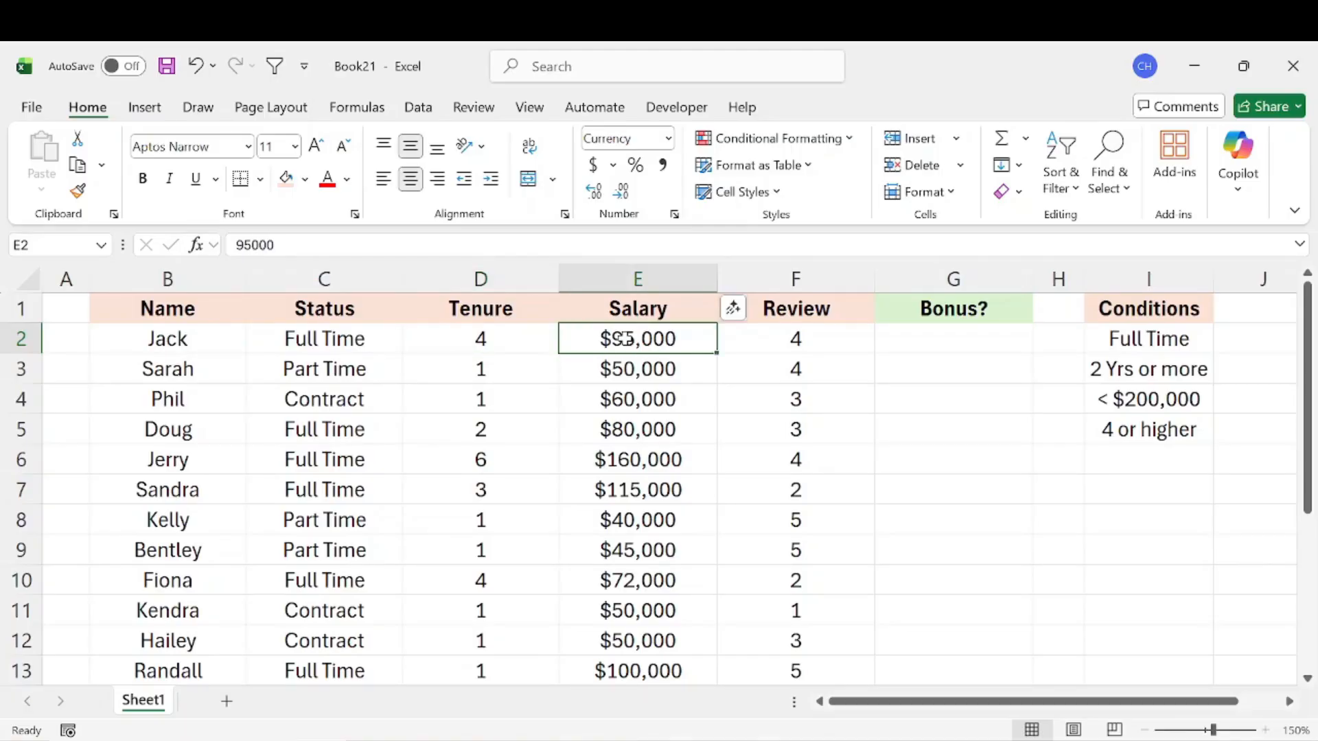
{"action": "left_click", "coordinate": [788, 341]}
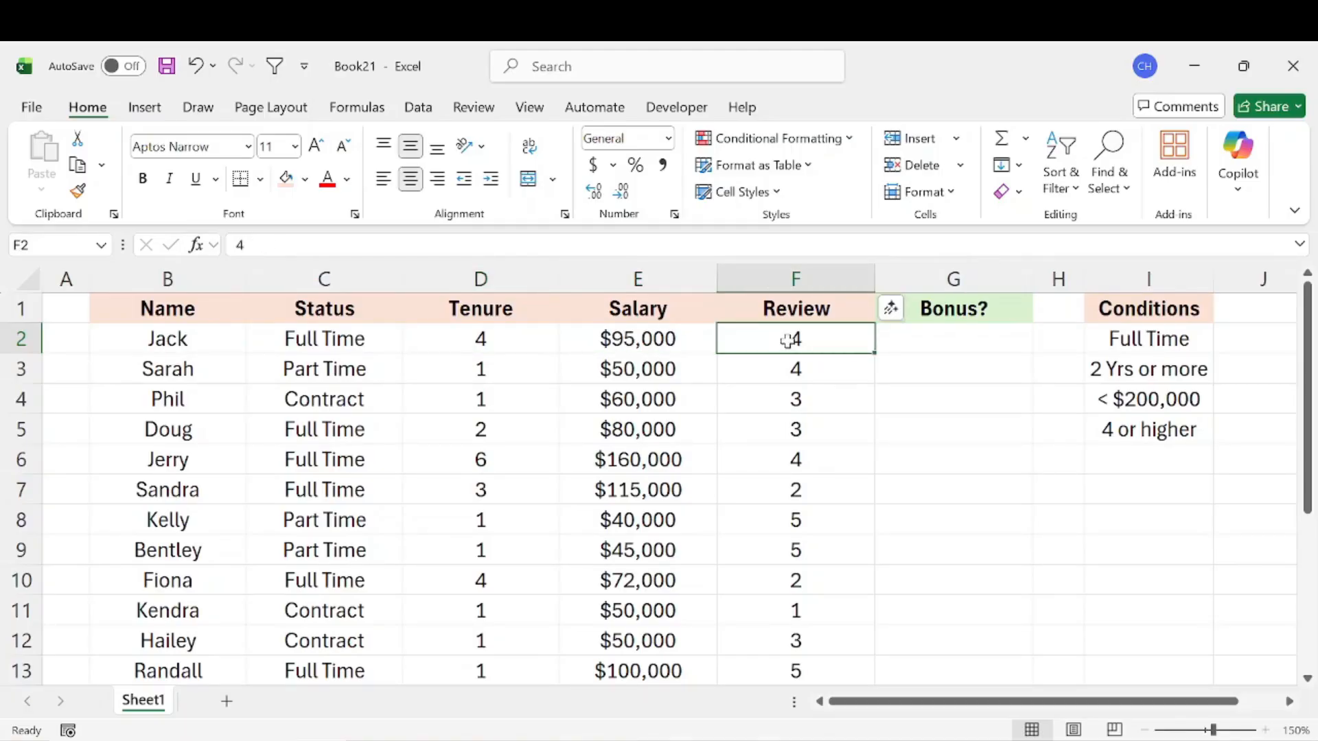
{"action": "left_click_drag", "start_coordinate": [200, 336], "coordinate": [870, 344]}
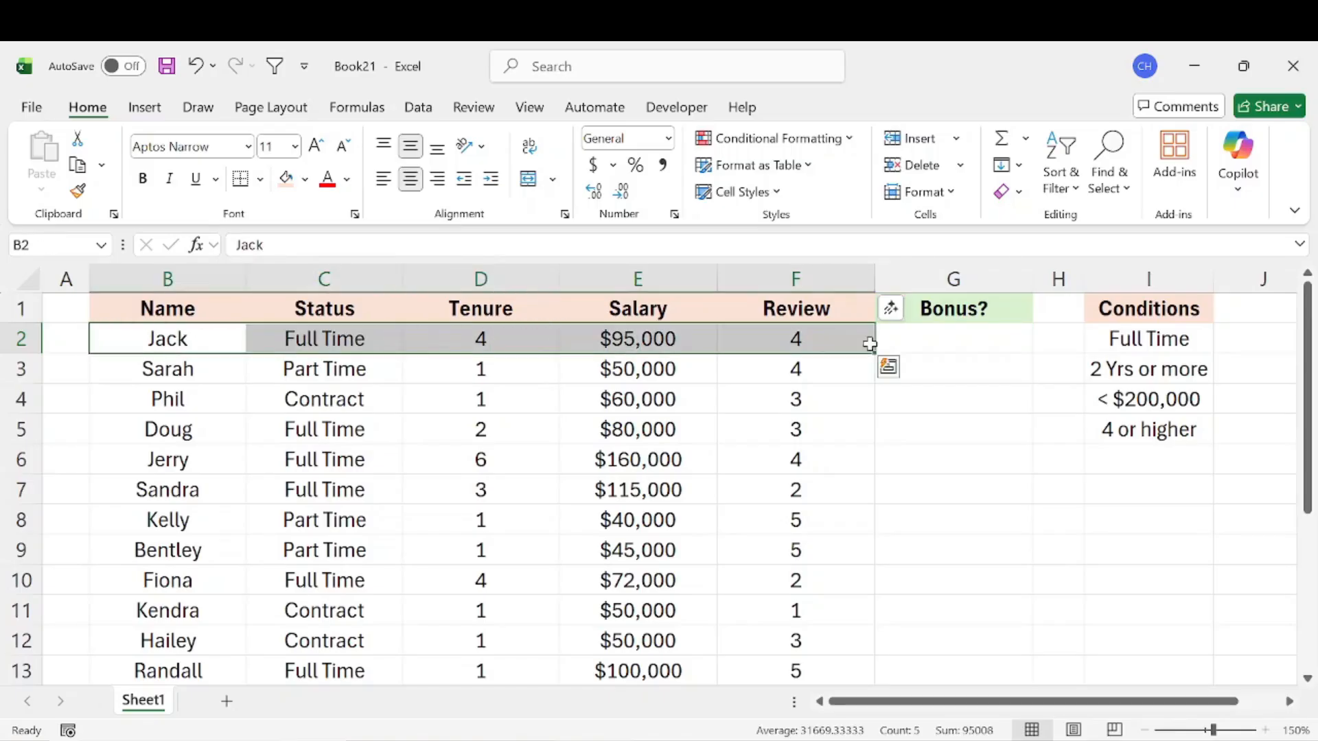
Begin an IF formula in G2 with a nested AND whose first condition is C2="Full Time".
{"action": "left_click", "coordinate": [938, 348]}
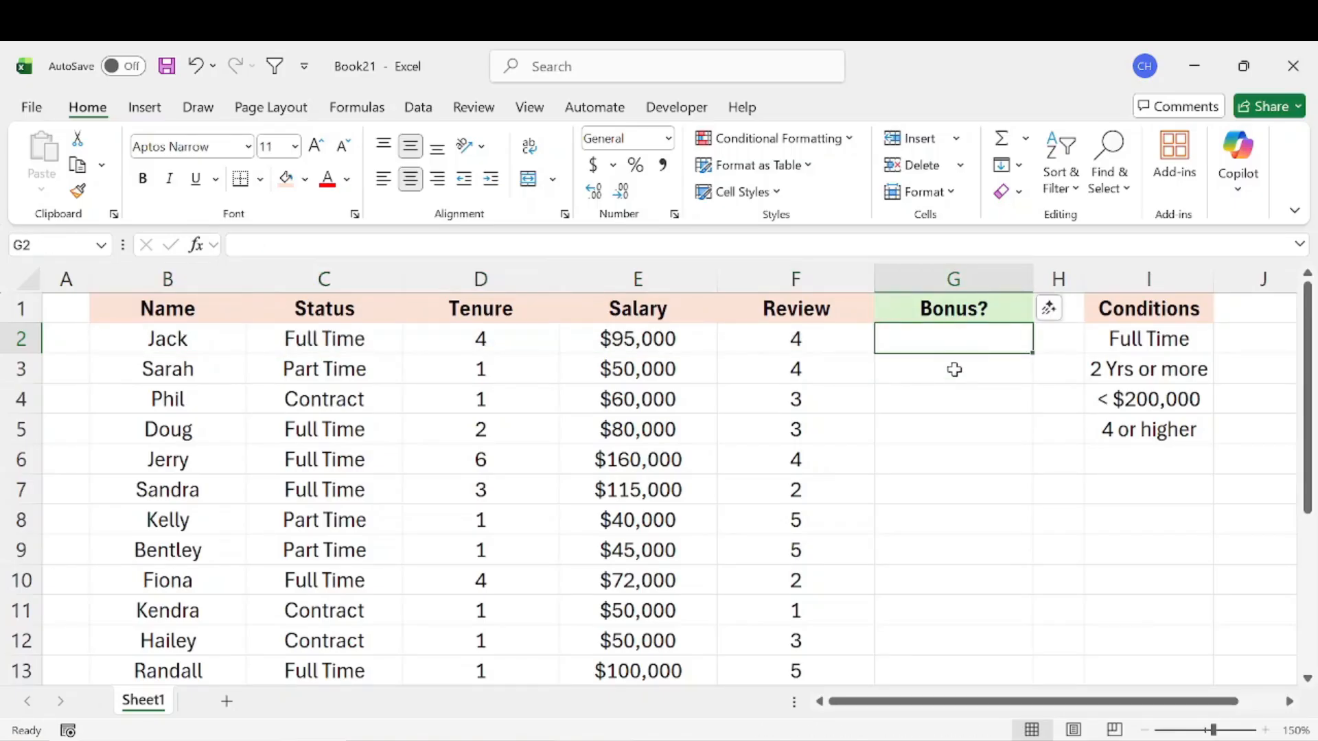
{"action": "type", "text": "=IF("}
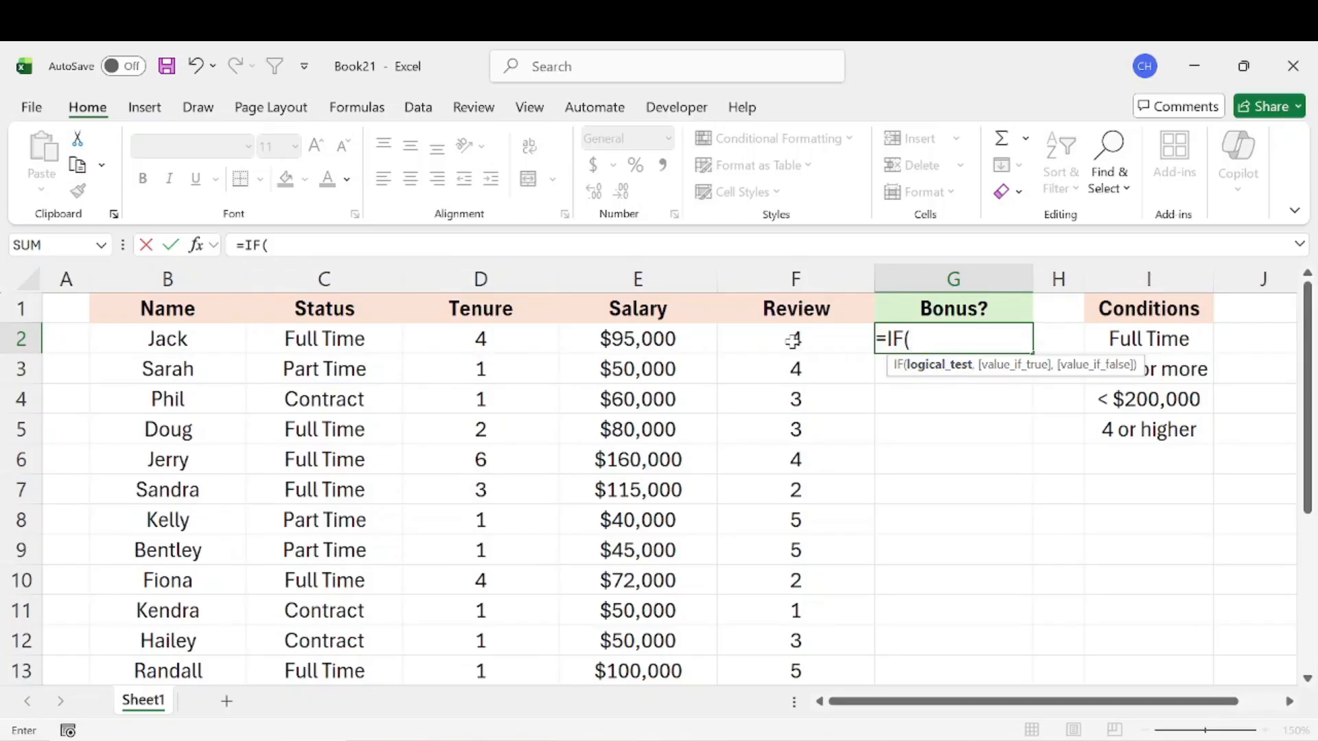
{"action": "type", "text": "and"}
{"action": "key", "text": "Tab"}
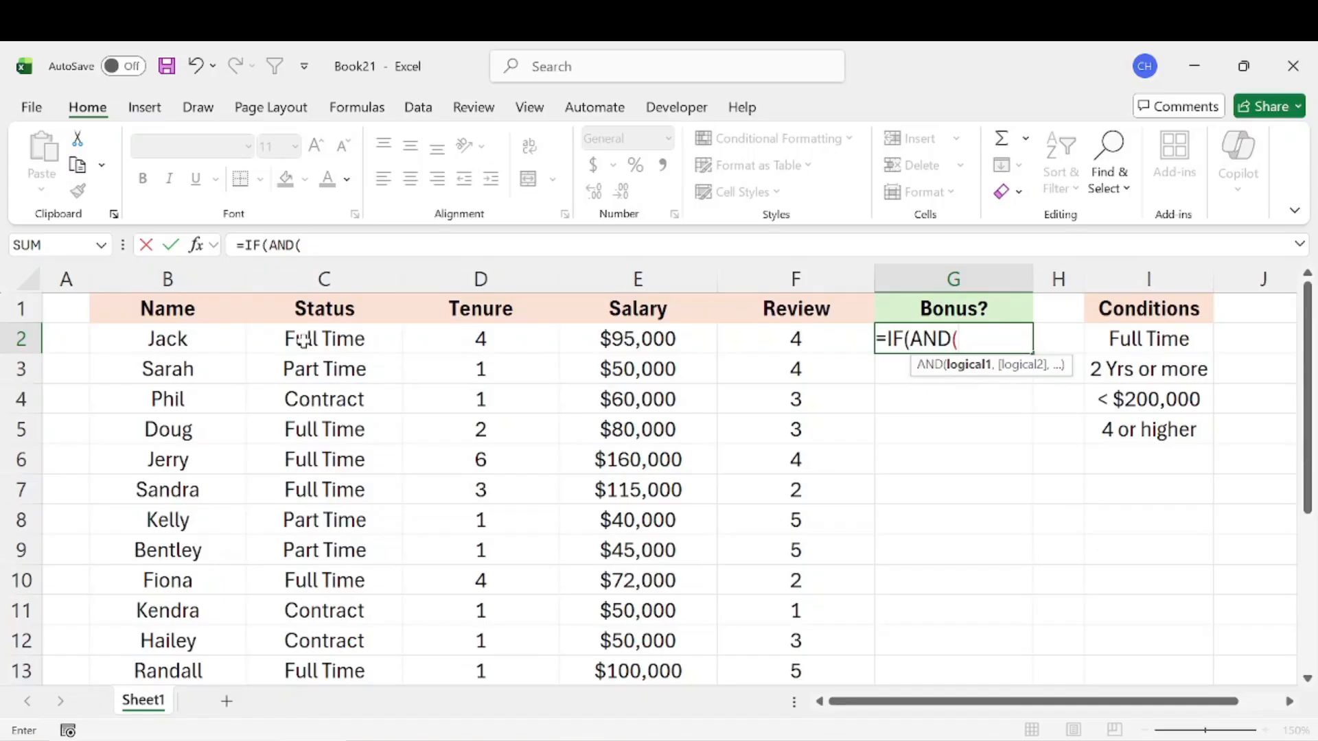
{"action": "left_click", "coordinate": [329, 341]}
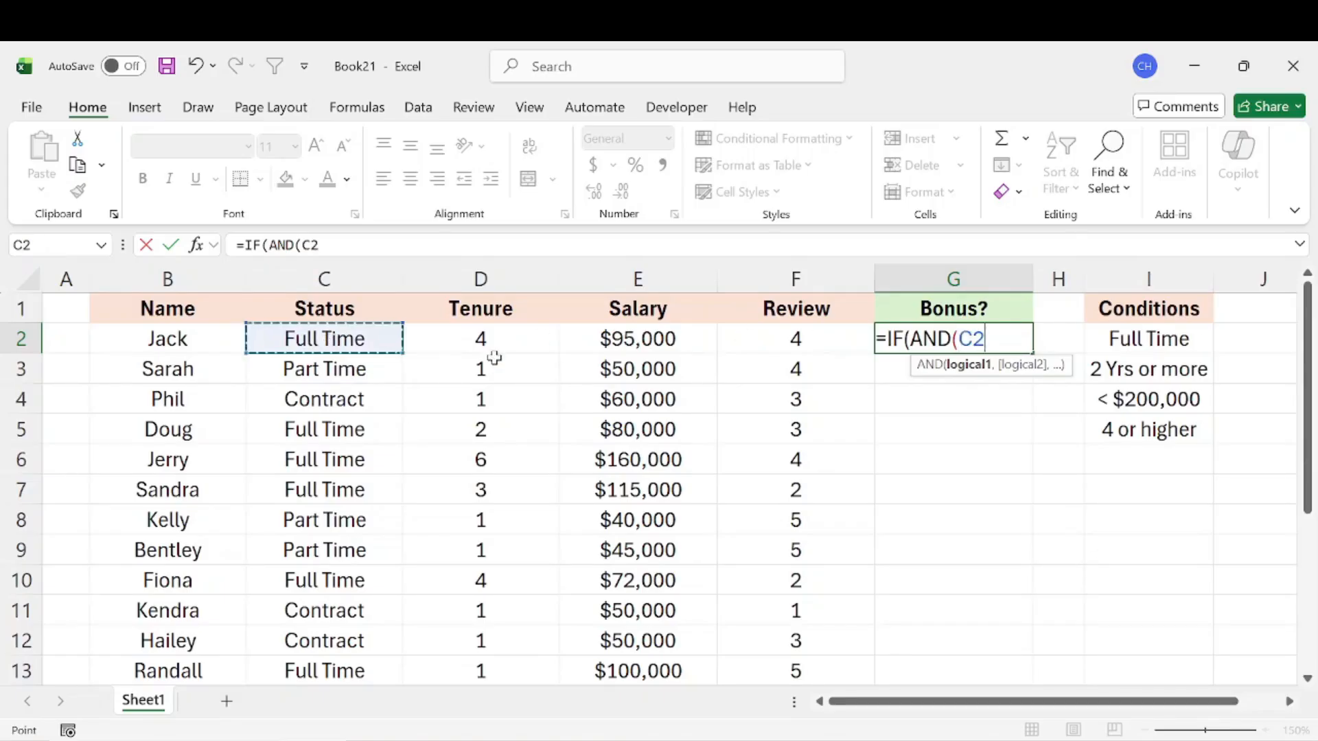
{"action": "type", "text": "=\"Full Time\""}
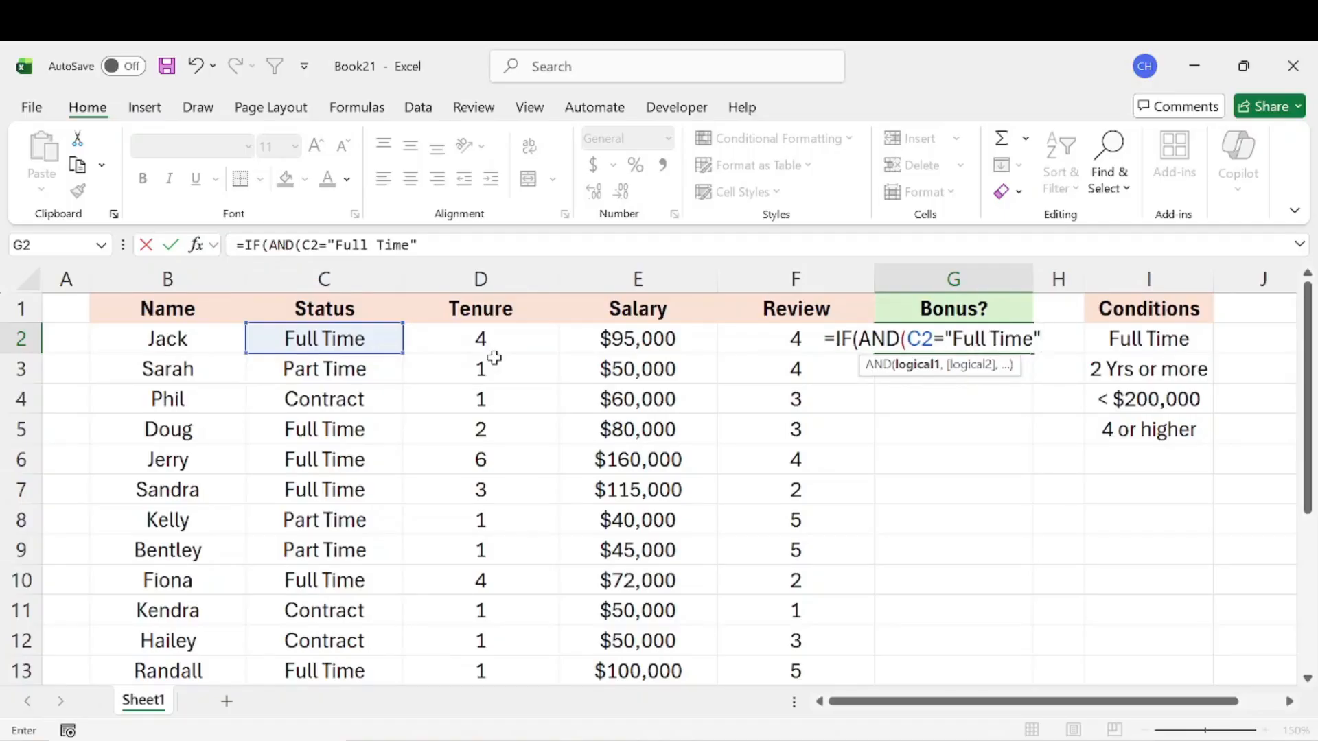
{"action": "type", "text": ","}
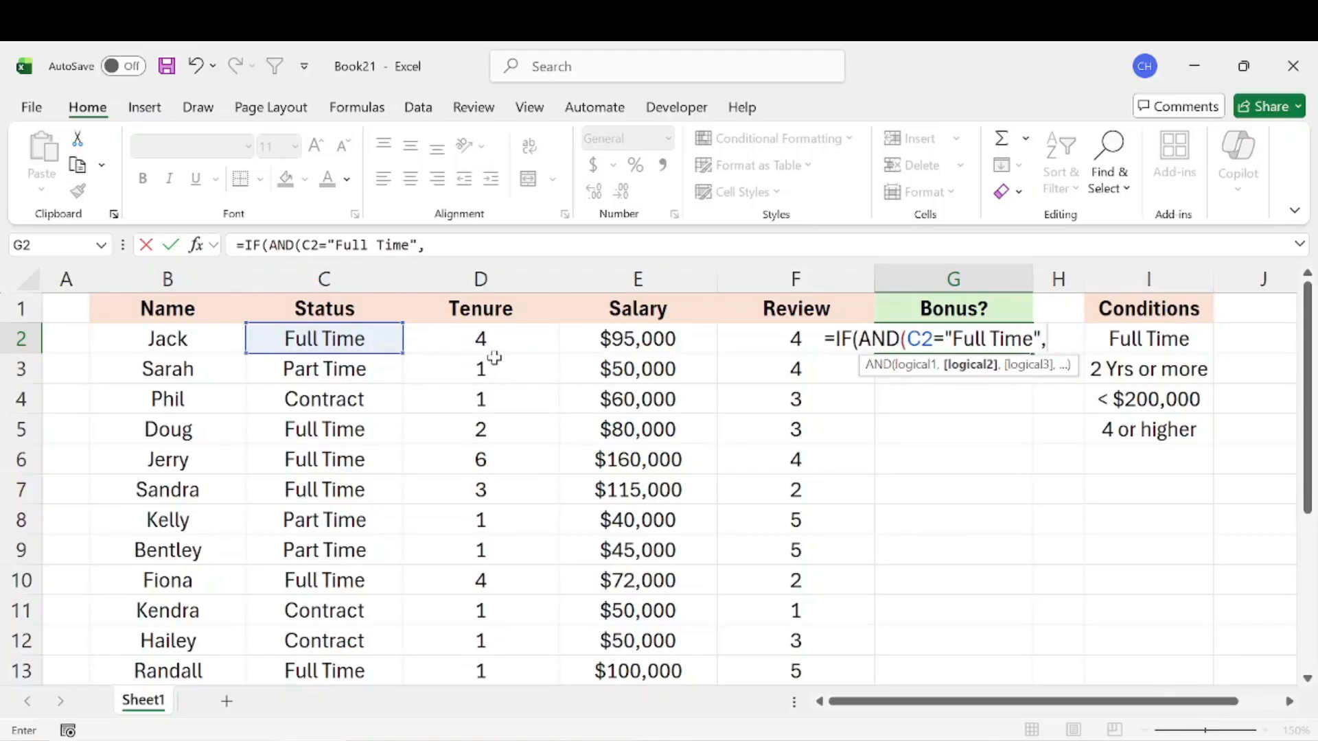
Add the tenure condition D2>=2 and the salary condition E2<200000 to the AND function.
{"action": "left_click", "coordinate": [494, 334]}
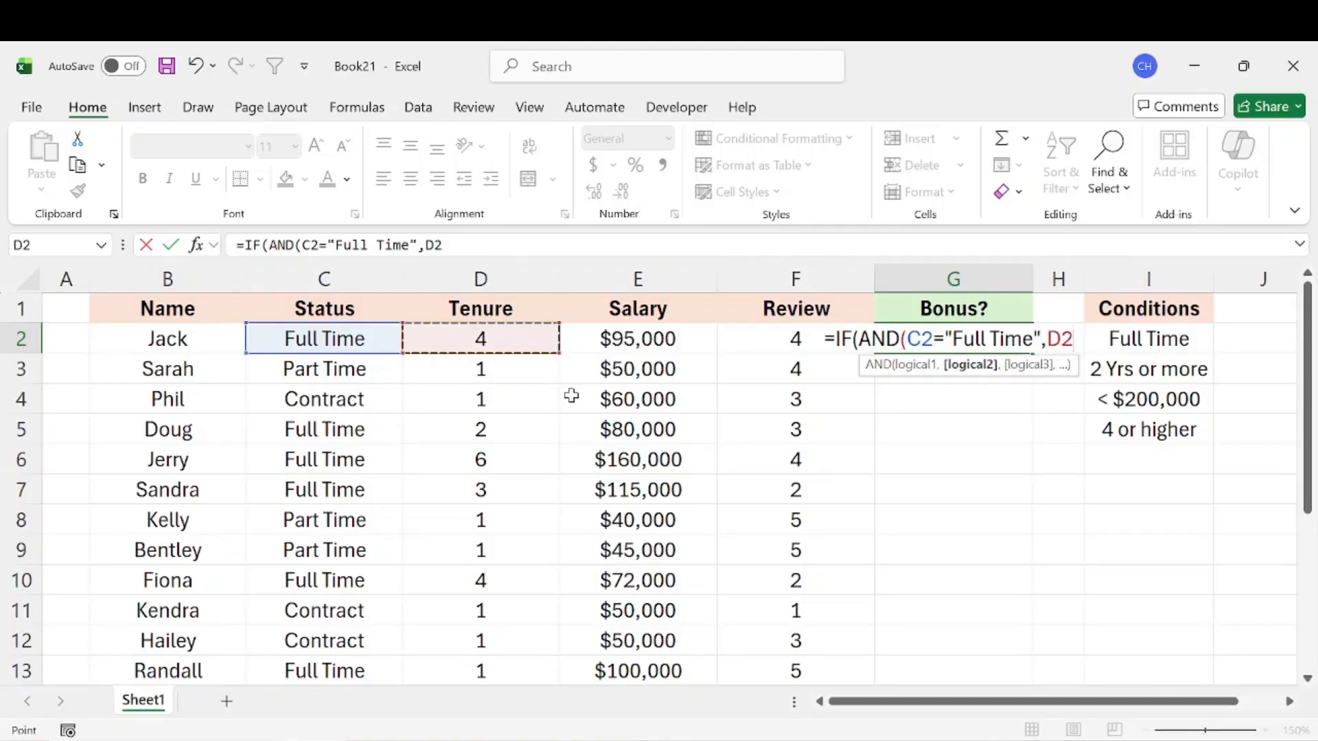
{"action": "type", "text": ">=2"}
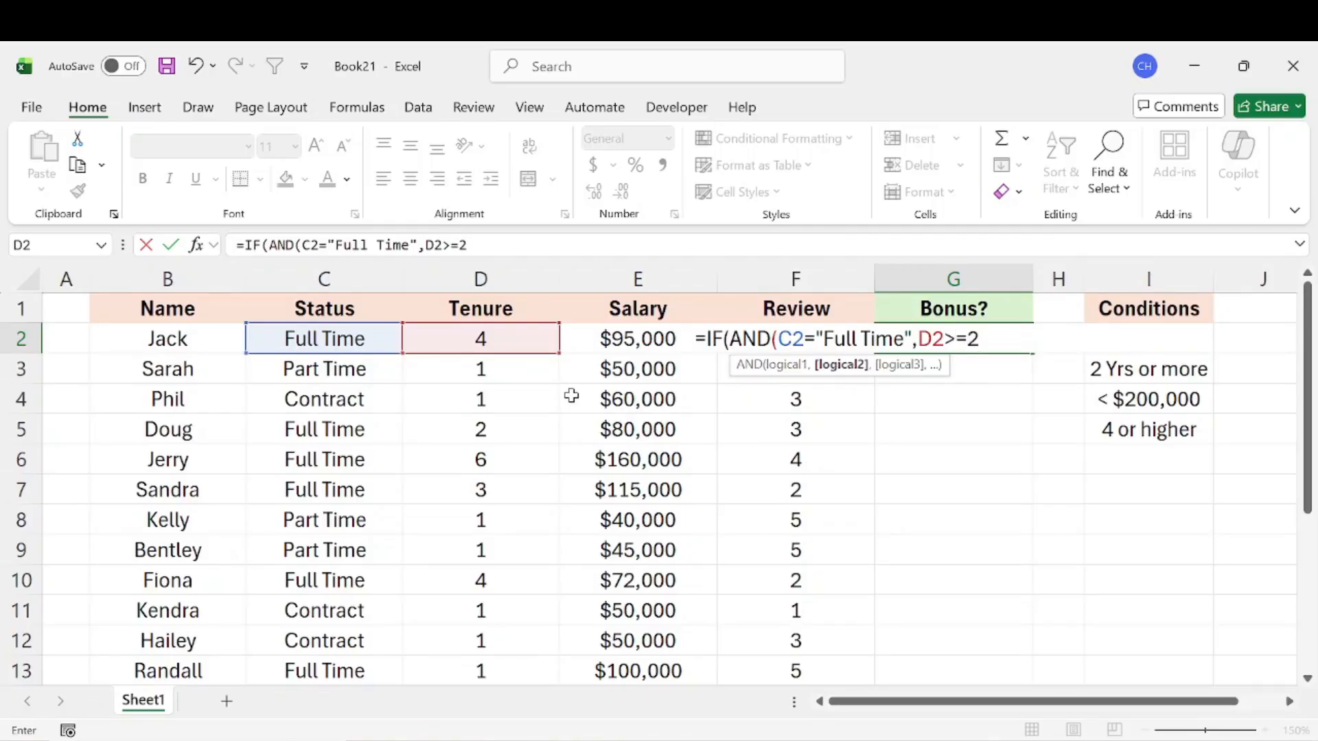
{"action": "type", "text": ","}
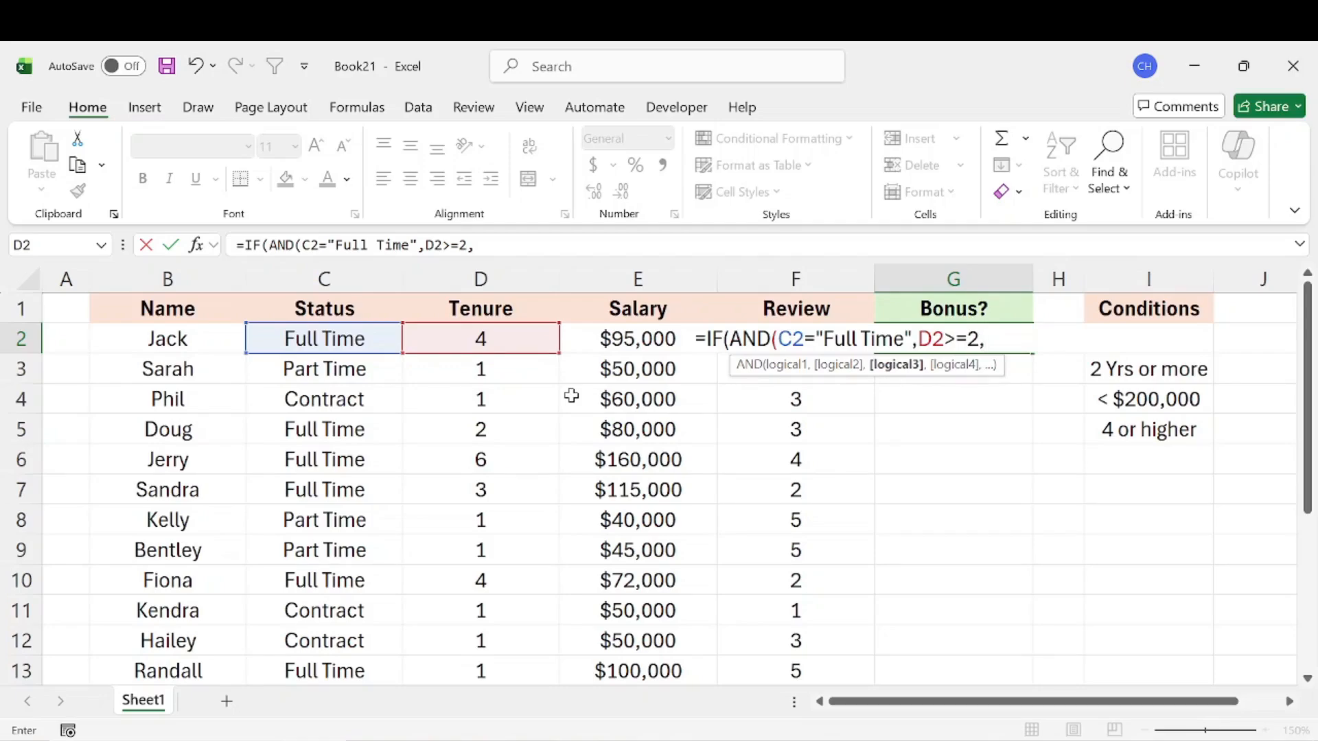
{"action": "left_click", "coordinate": [622, 338]}
{"action": "type", "text": "<200"}
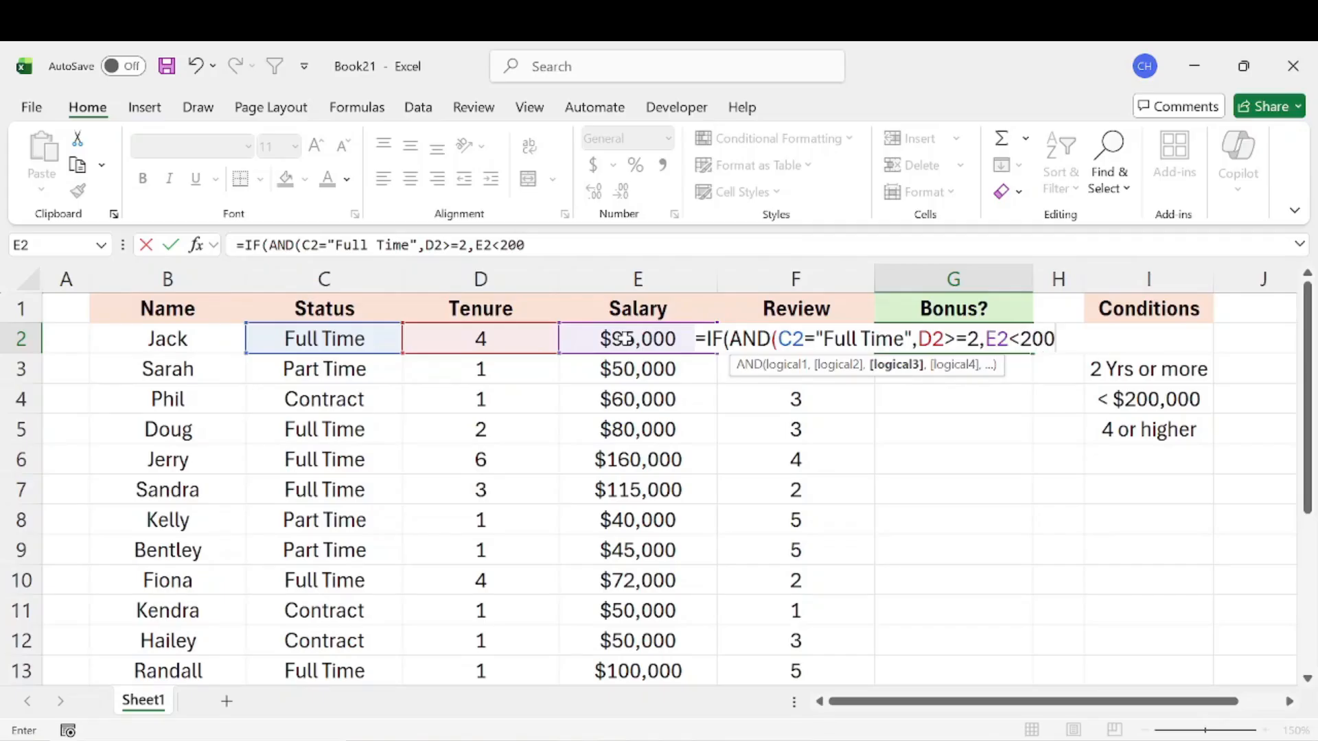
{"action": "type", "text": "000,"}
Add the review condition F2>=4 as the last AND argument and close the AND function.
{"action": "left_click", "coordinate": [747, 376]}
{"action": "key", "text": "Up"}
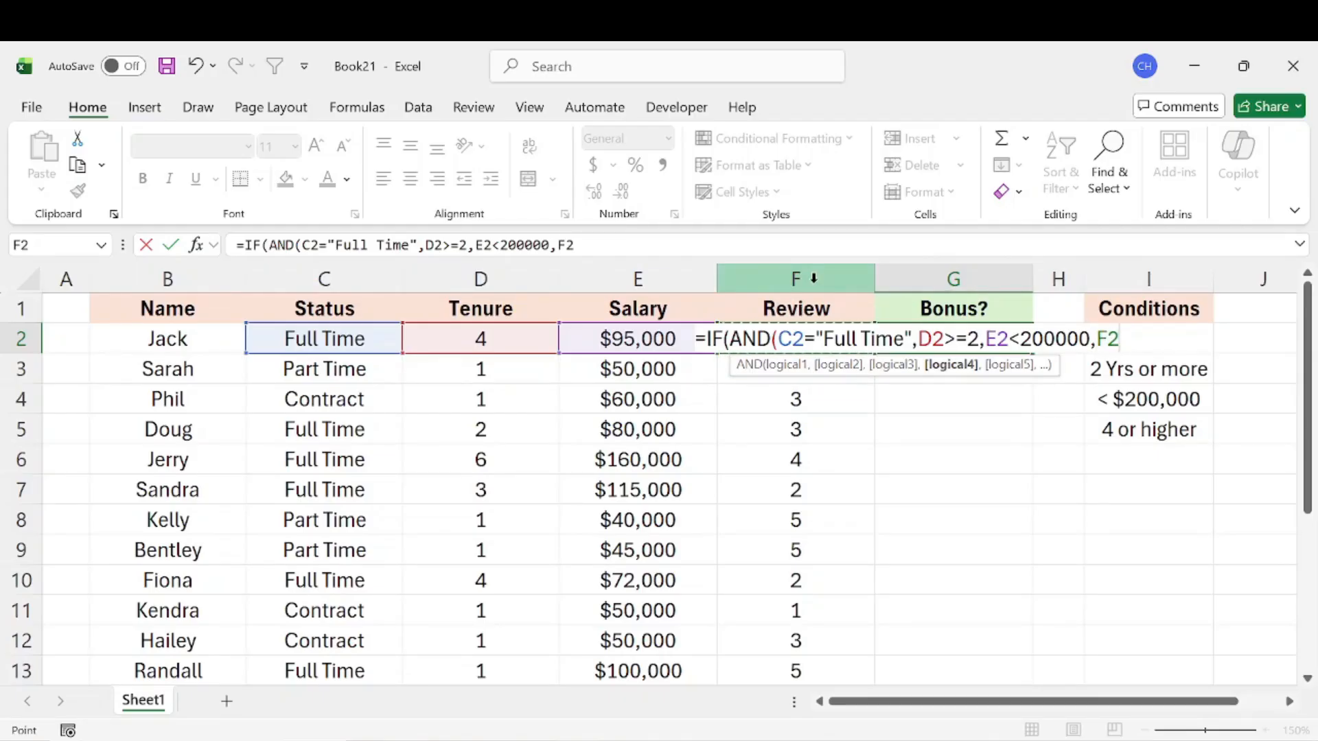
{"action": "type", "text": ">=4)"}
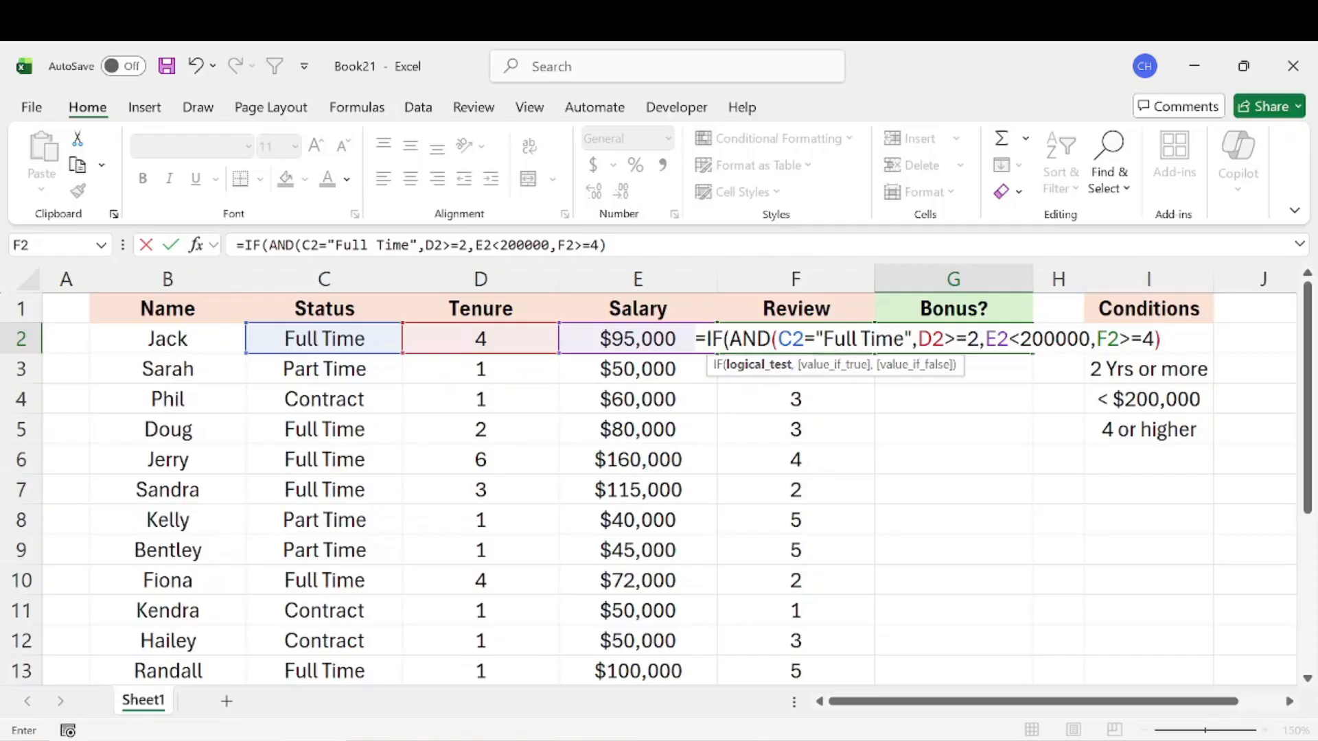
Complete the IF formula in G2 with "Yes" as the value if true and "No" as the value if false.
{"action": "type", "text": ","}
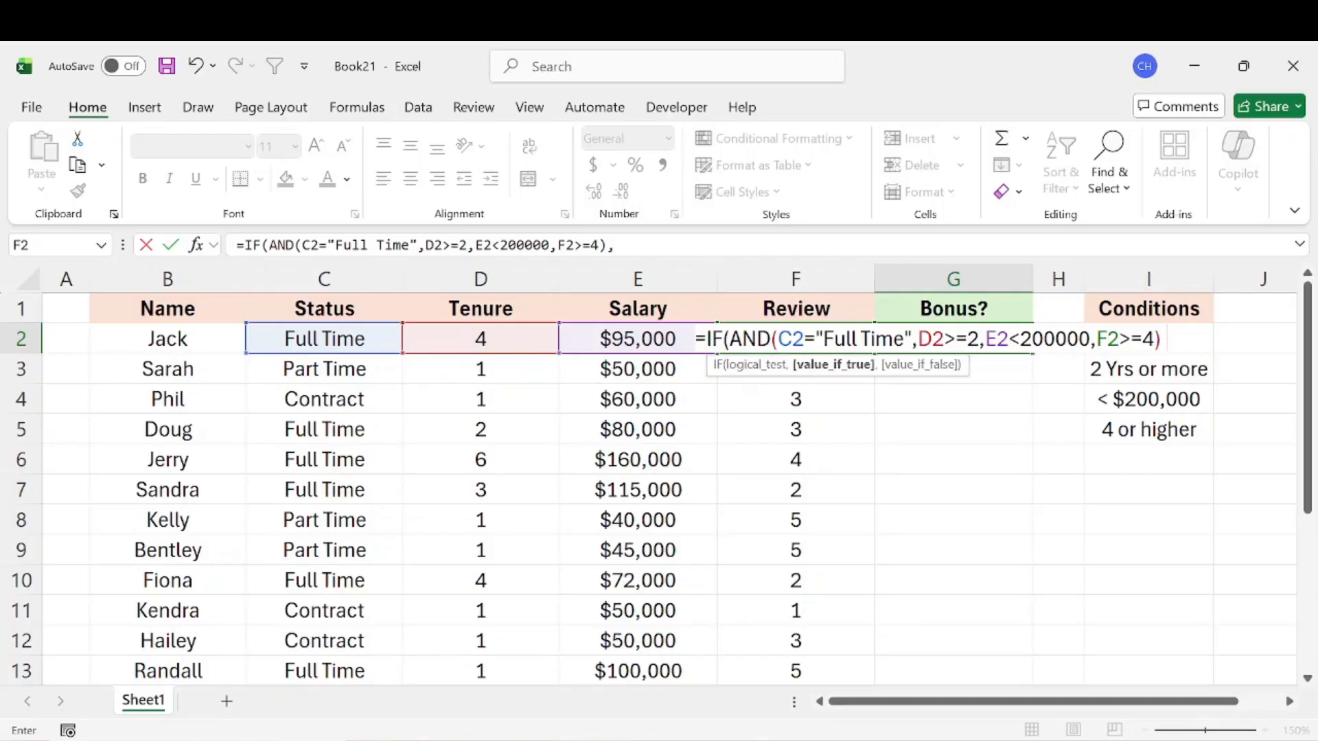
{"action": "type", "text": "\"Yes\""}
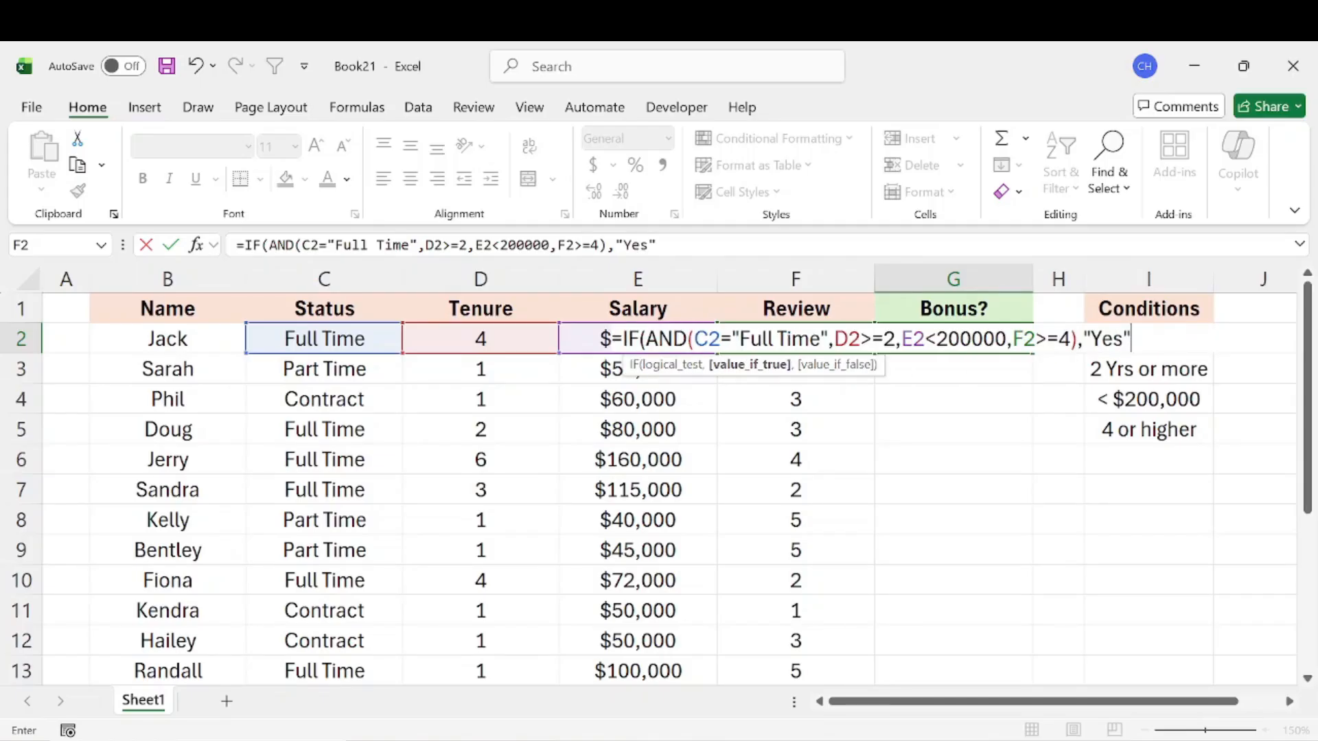
{"action": "type", "text": ","}
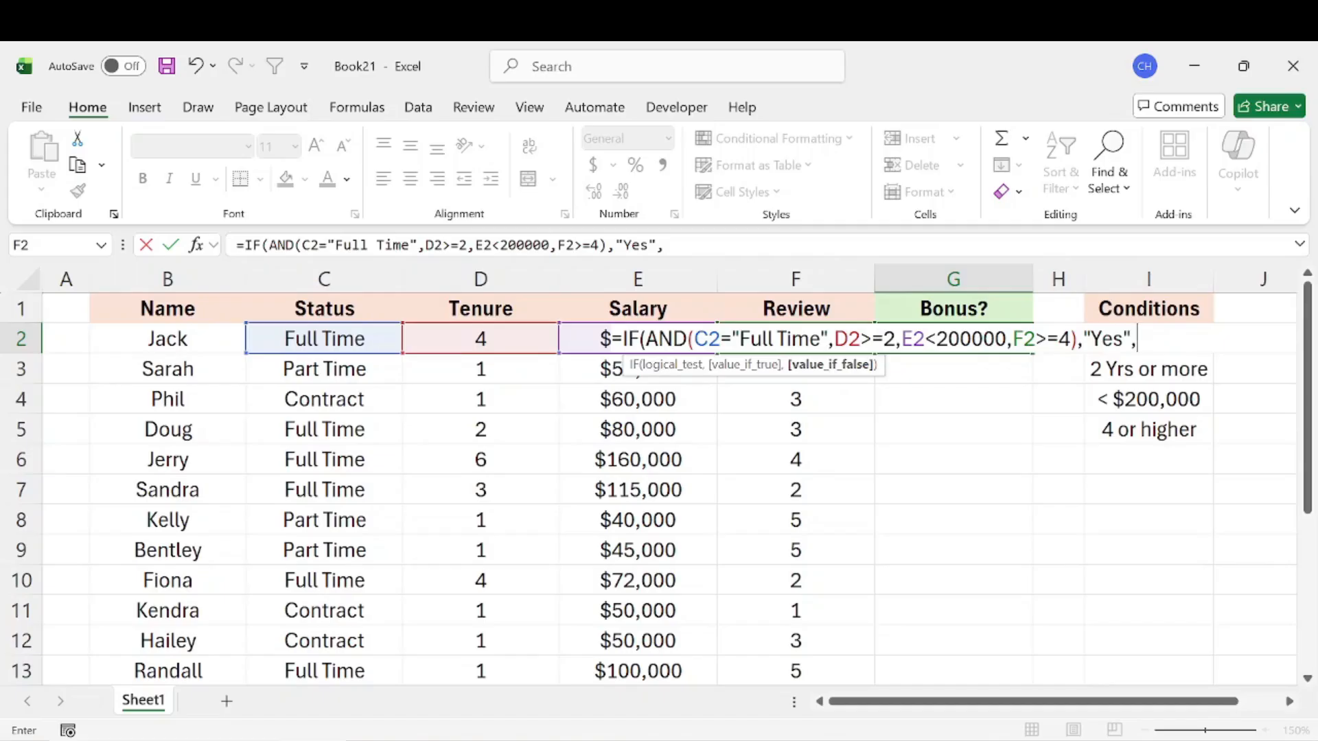
{"action": "type", "text": "\"No\")"}
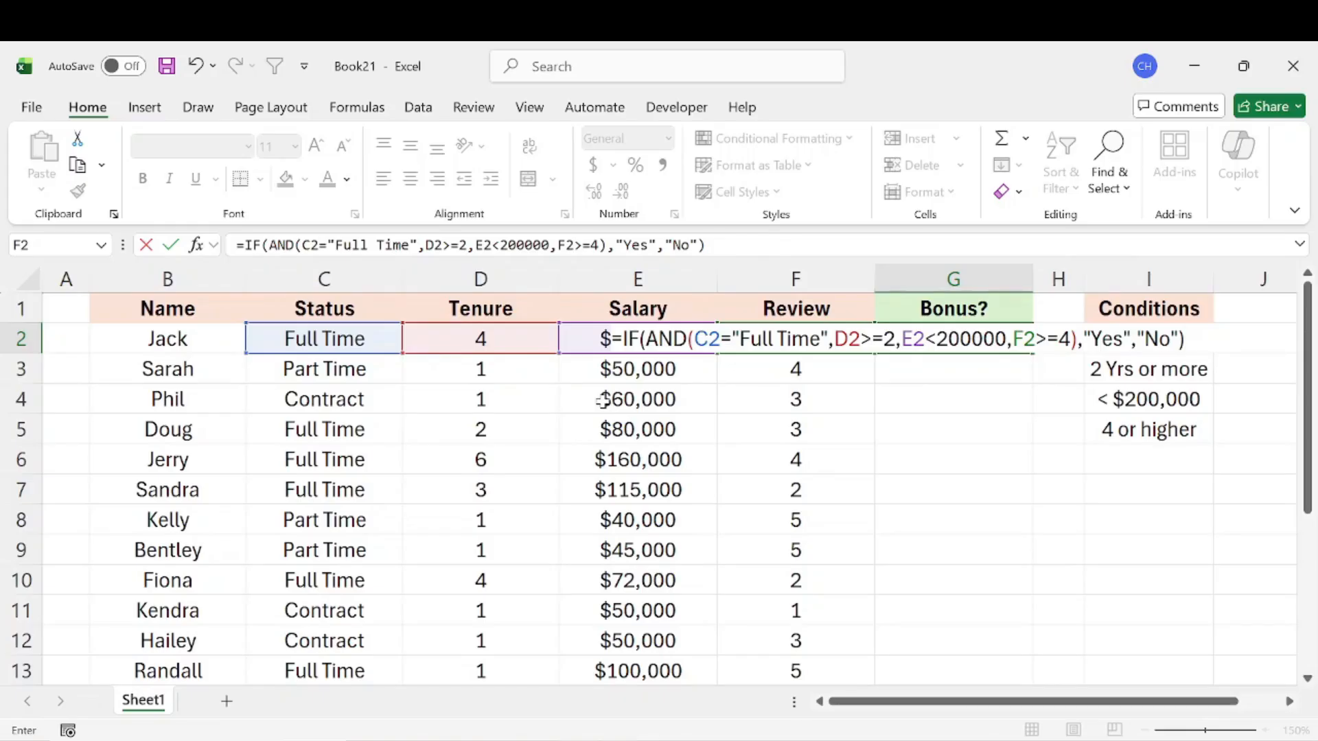
{"action": "key", "text": "Return"}
Fill the completed formula from G2 down the Bonus? column for all the listed employees.
{"action": "left_click_drag", "start_coordinate": [318, 343], "coordinate": [803, 345]}
{"action": "left_click", "coordinate": [1009, 344]}
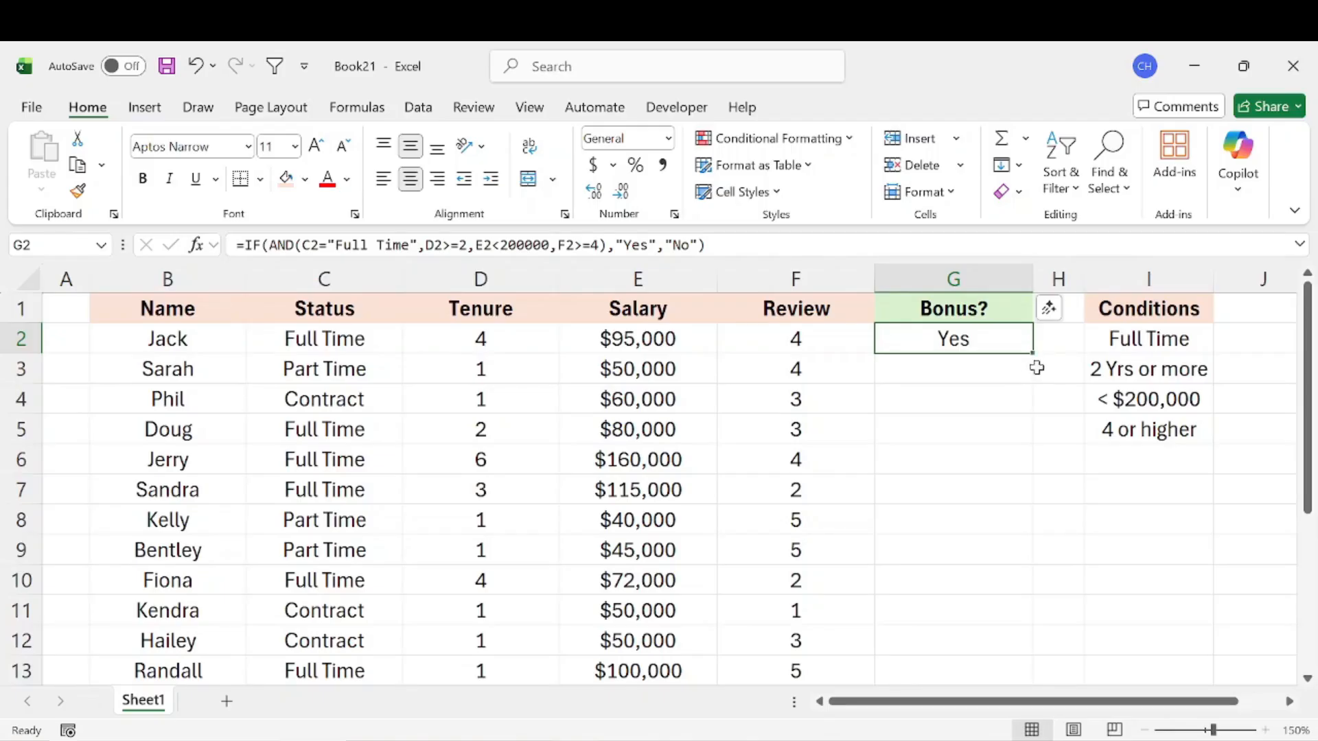
{"action": "double_click", "coordinate": [1033, 351]}
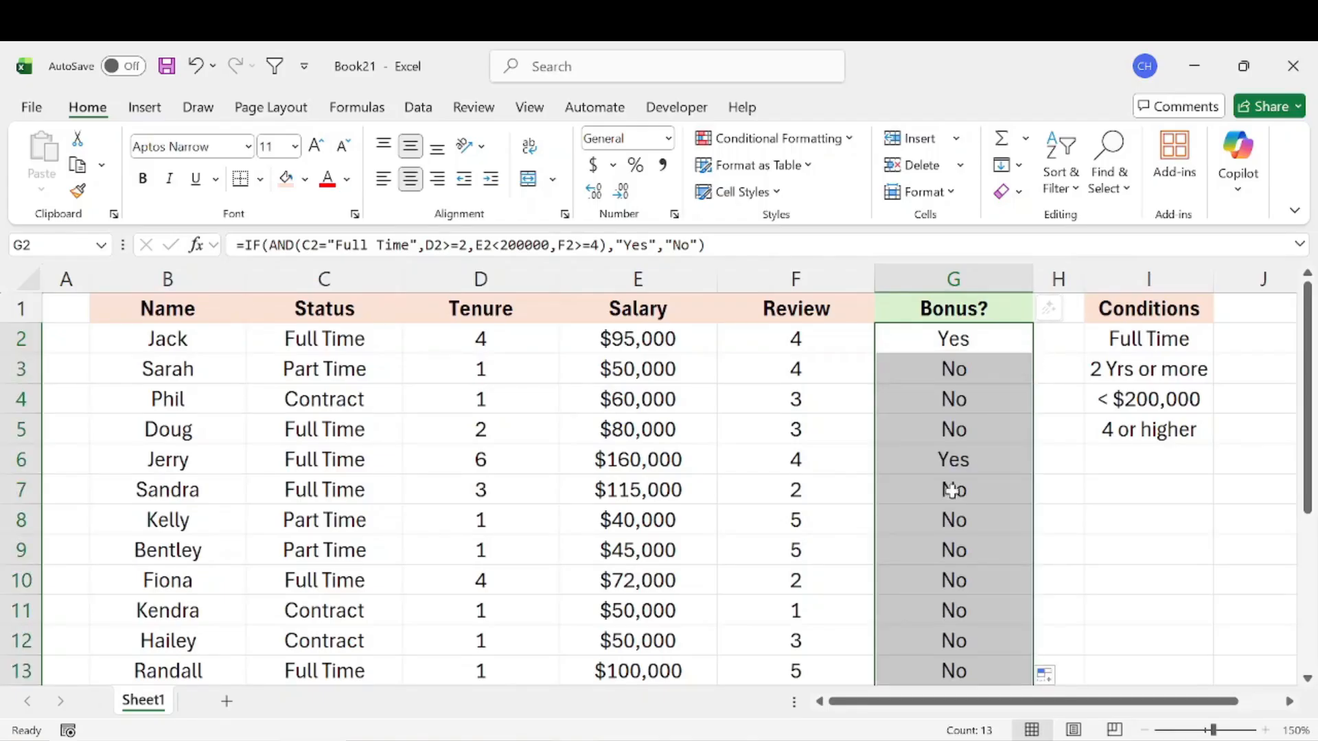
{"action": "scroll", "coordinate": [968, 565], "scroll_direction": "down", "scroll_amount": 2}
{"action": "scroll", "coordinate": [969, 566], "scroll_direction": "up", "scroll_amount": 2}
Check the row 7 employee's details, especially the review score, against the bonus conditions and the formula in G7.
{"action": "left_click_drag", "start_coordinate": [211, 491], "coordinate": [864, 484]}
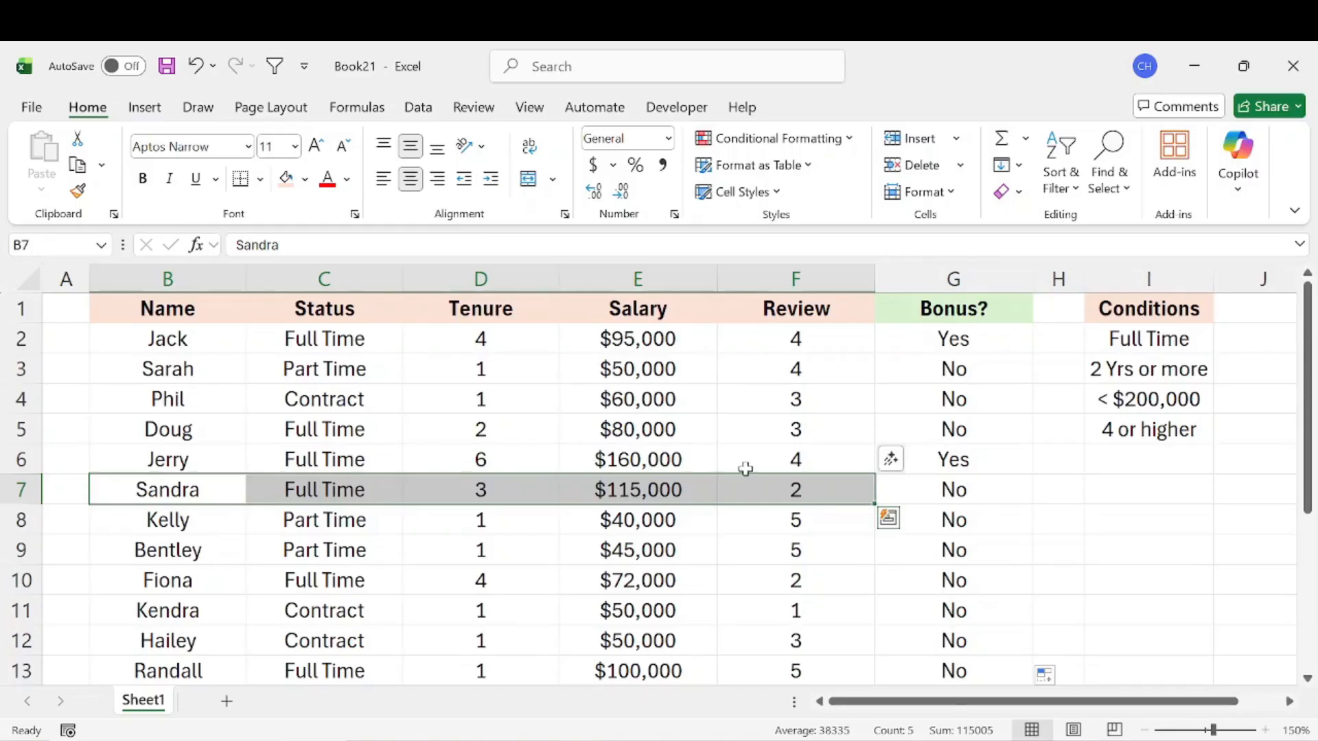
{"action": "left_click", "coordinate": [796, 490]}
{"action": "left_click", "coordinate": [953, 485]}
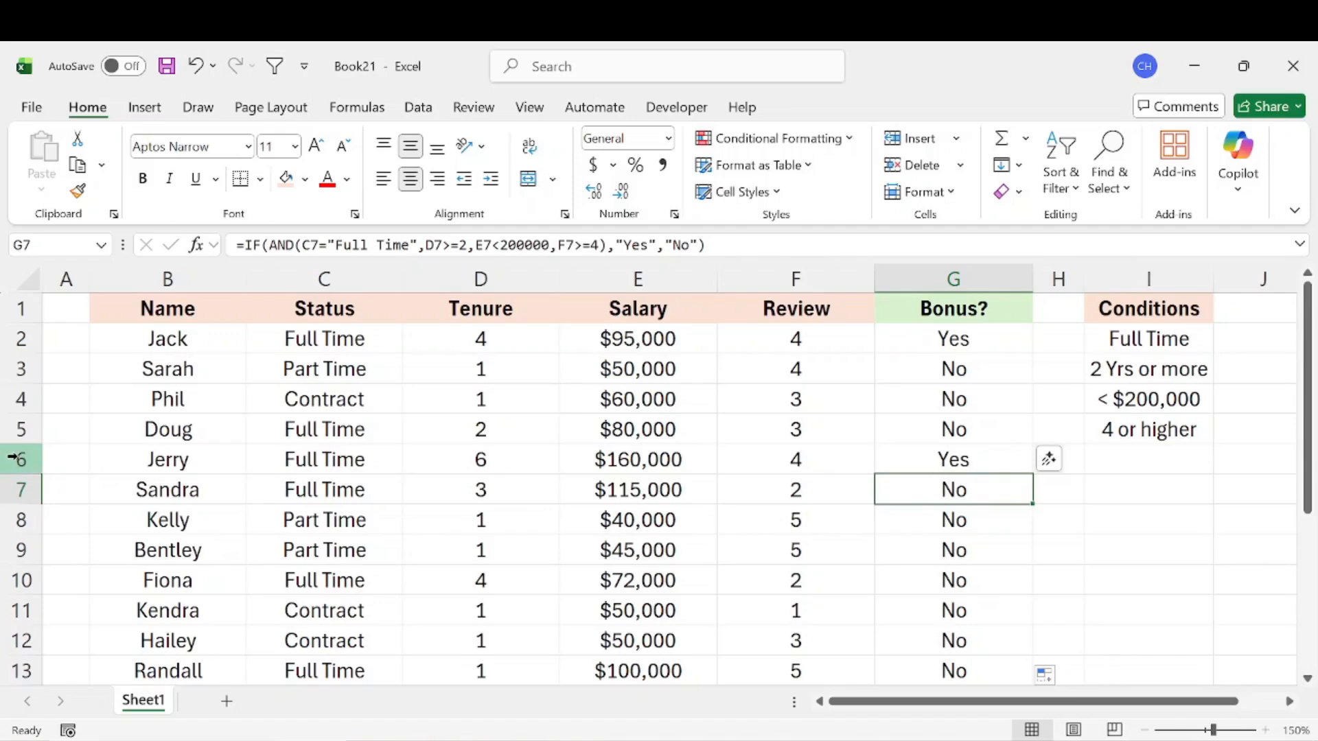
Check the row 6 employee's status, tenure, salary and review against the bonus result in G6, and return to G2.
{"action": "left_click", "coordinate": [21, 459]}
{"action": "left_click", "coordinate": [343, 452]}
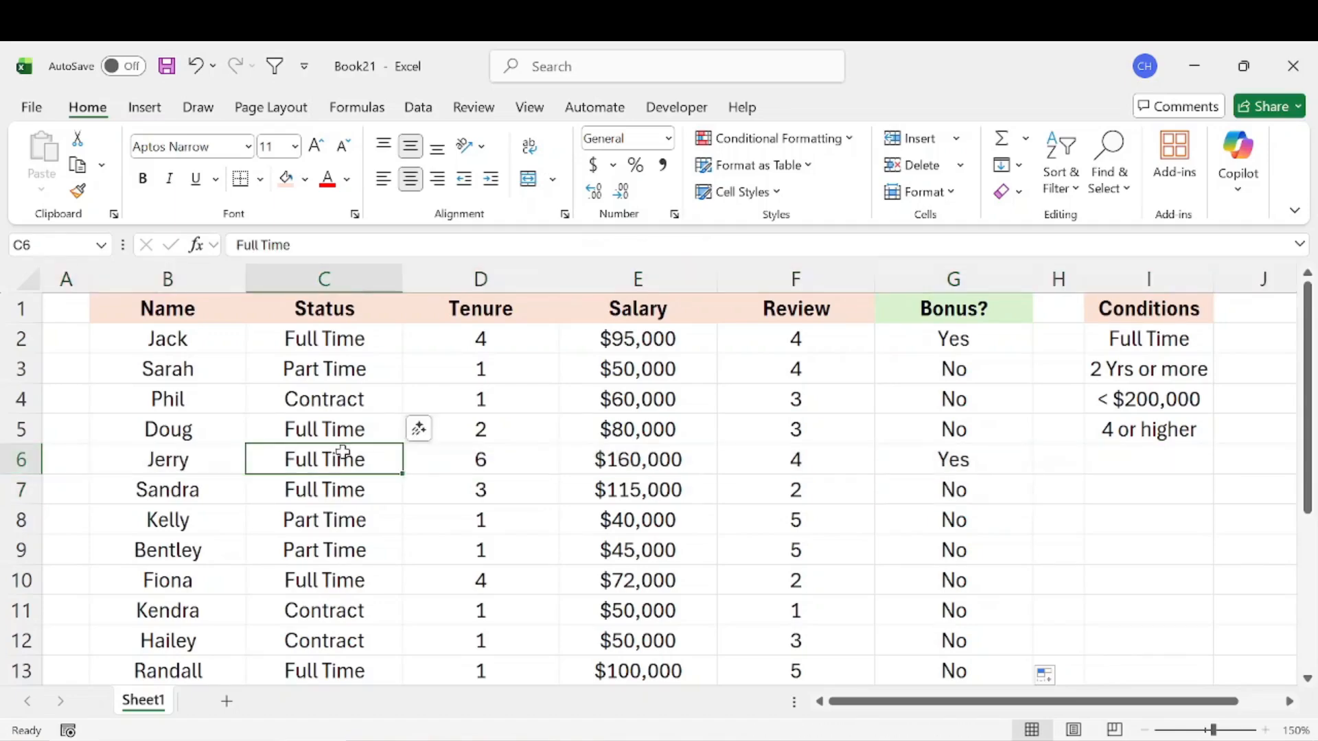
{"action": "left_click", "coordinate": [509, 457]}
{"action": "left_click", "coordinate": [643, 459]}
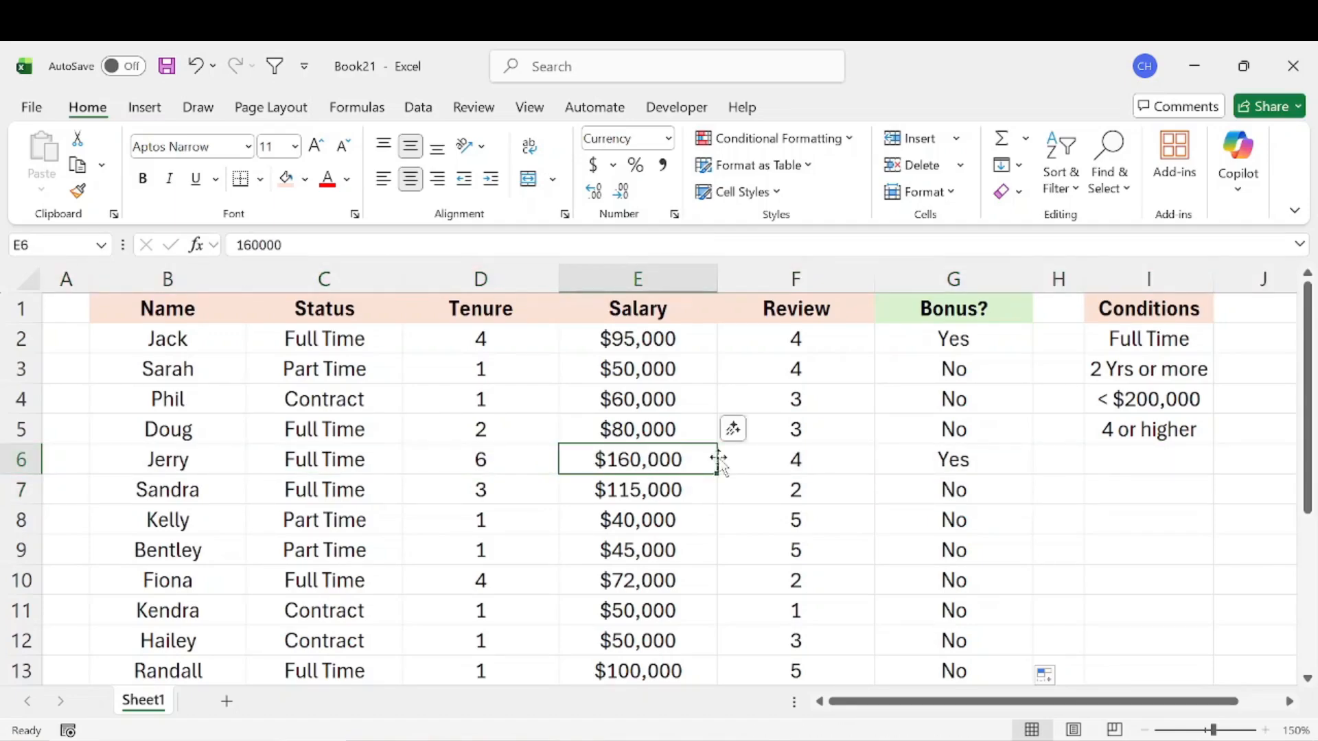
{"action": "left_click", "coordinate": [783, 459]}
{"action": "left_click", "coordinate": [956, 458]}
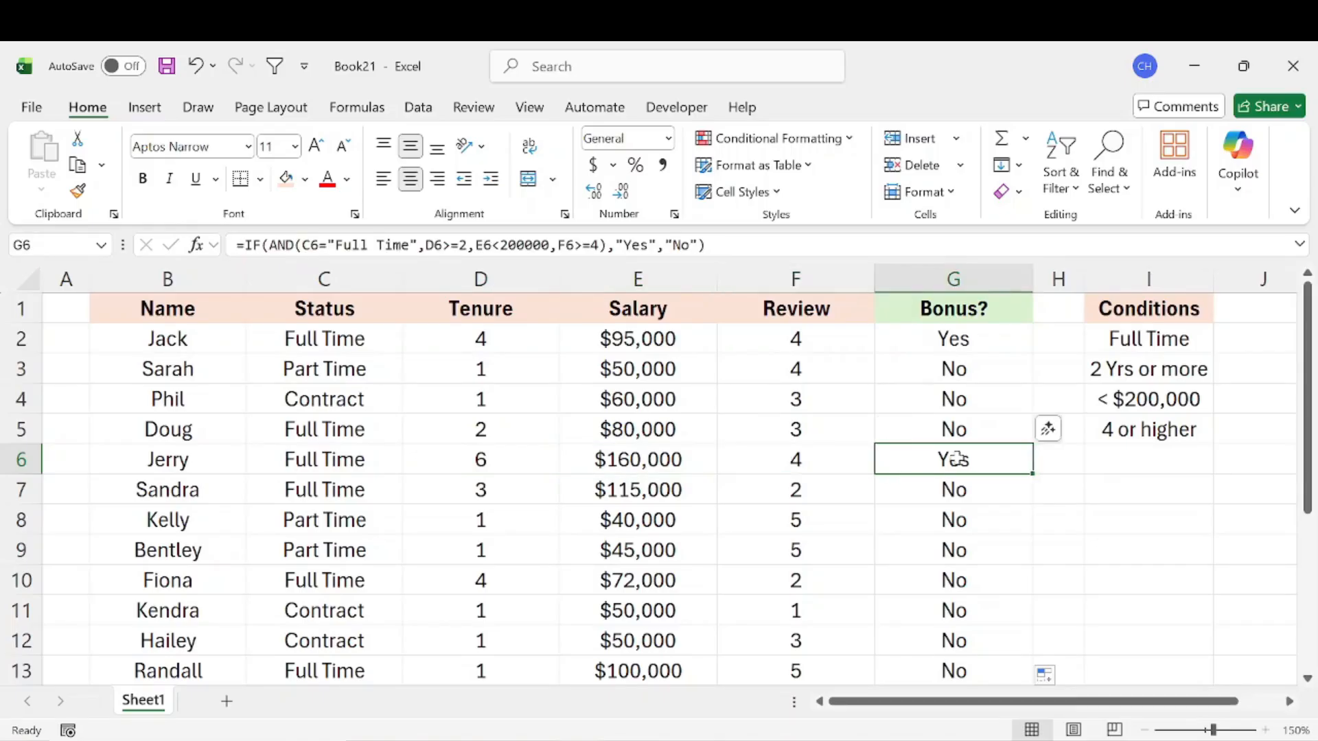
{"action": "key", "text": "Up"}
{"action": "key", "text": "Up"}
{"action": "key", "text": "Up"}
{"action": "key", "text": "Up"}
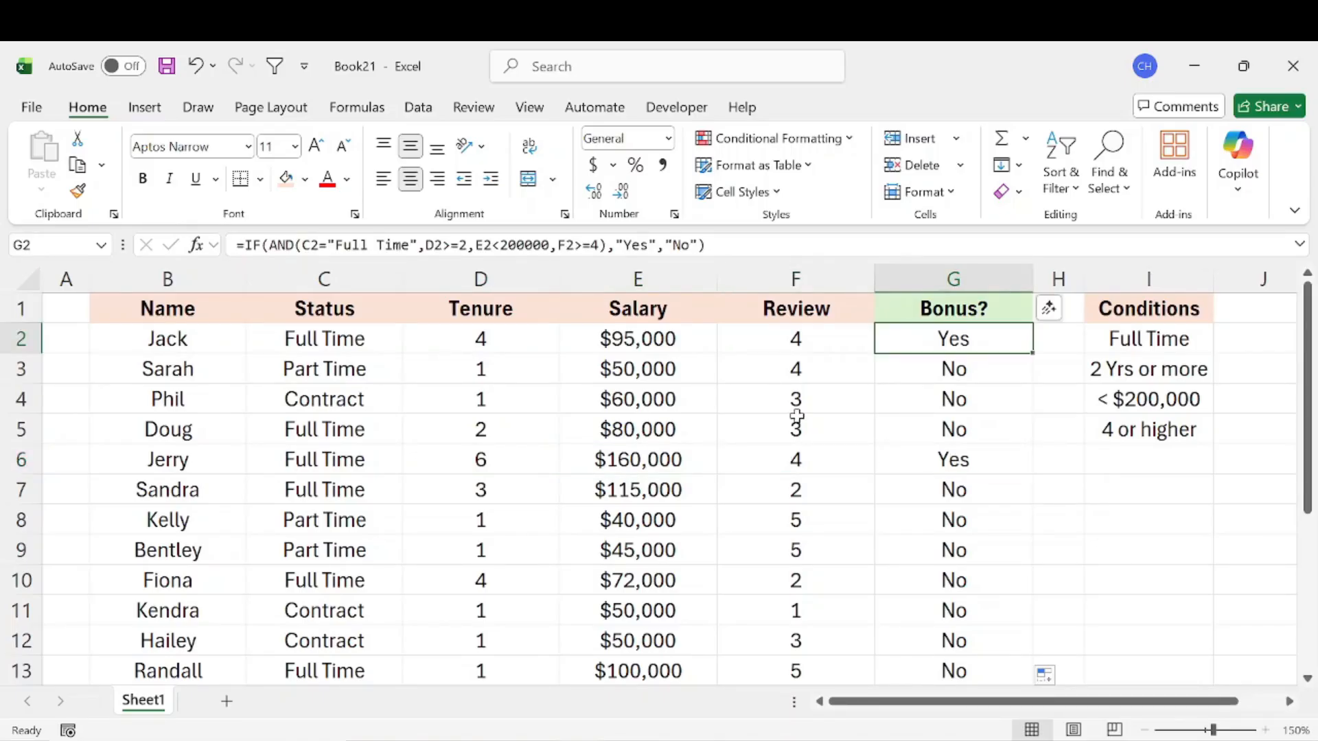